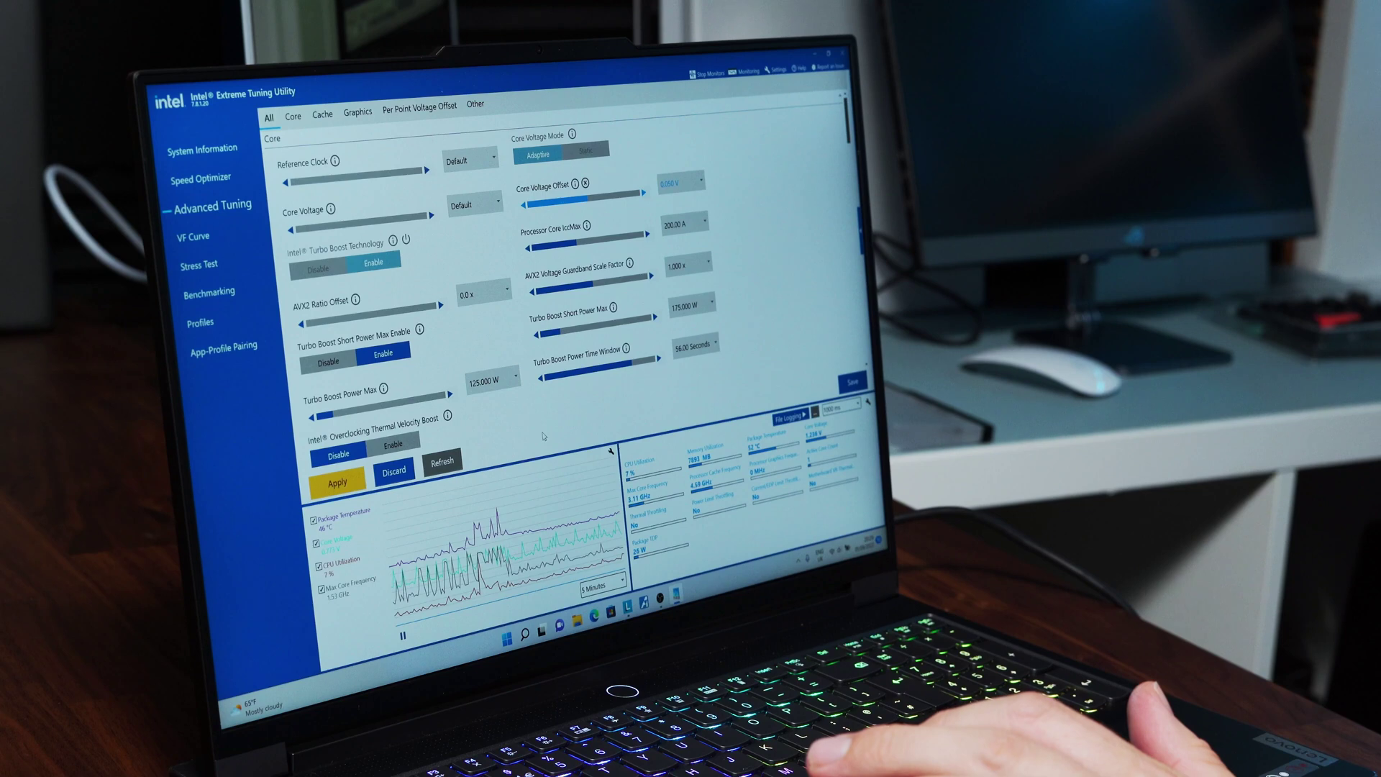
click(203, 149)
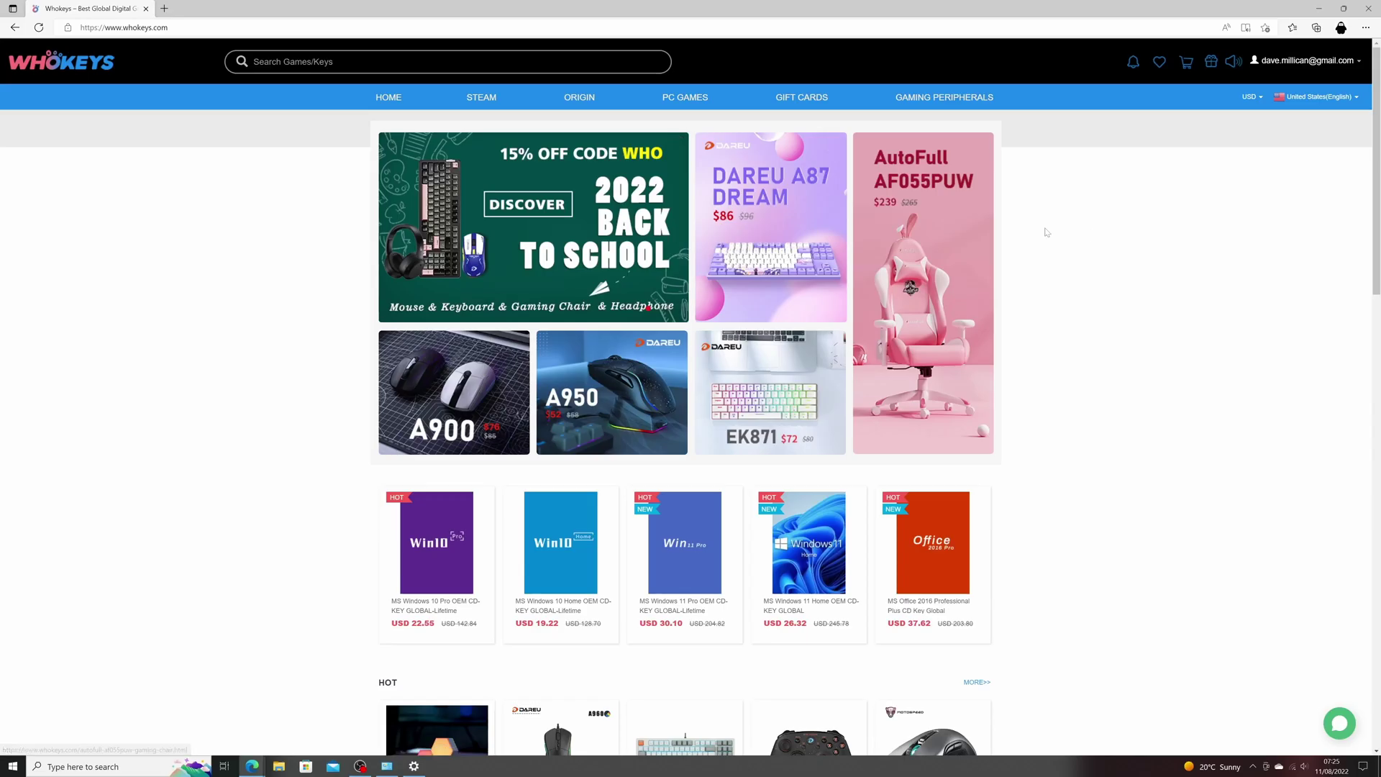
Browse the store's home page, open the MS Windows 10 Pro OEM CD-KEY GLOBAL-Lifetime product and buy it.
scroll(1045, 232, down, 2)
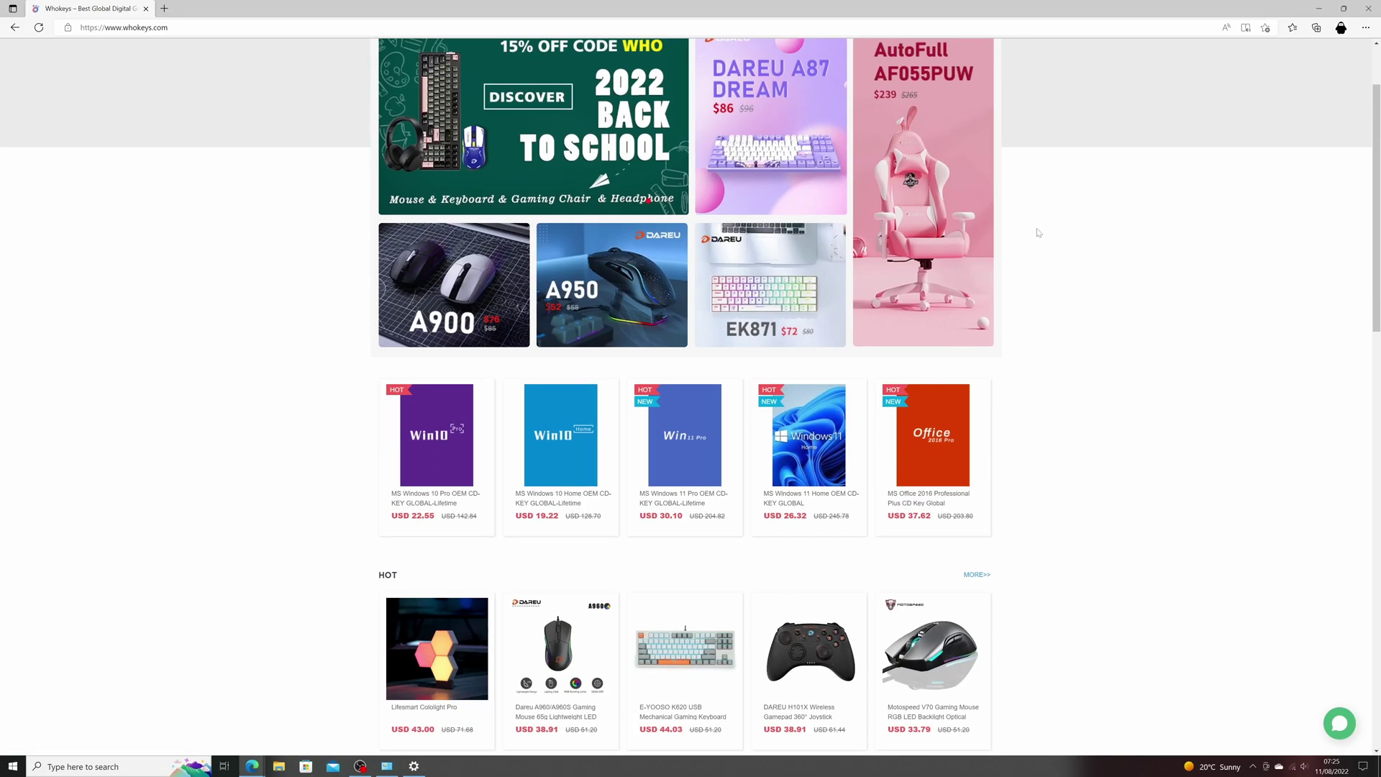
scroll(1038, 232, down, 2)
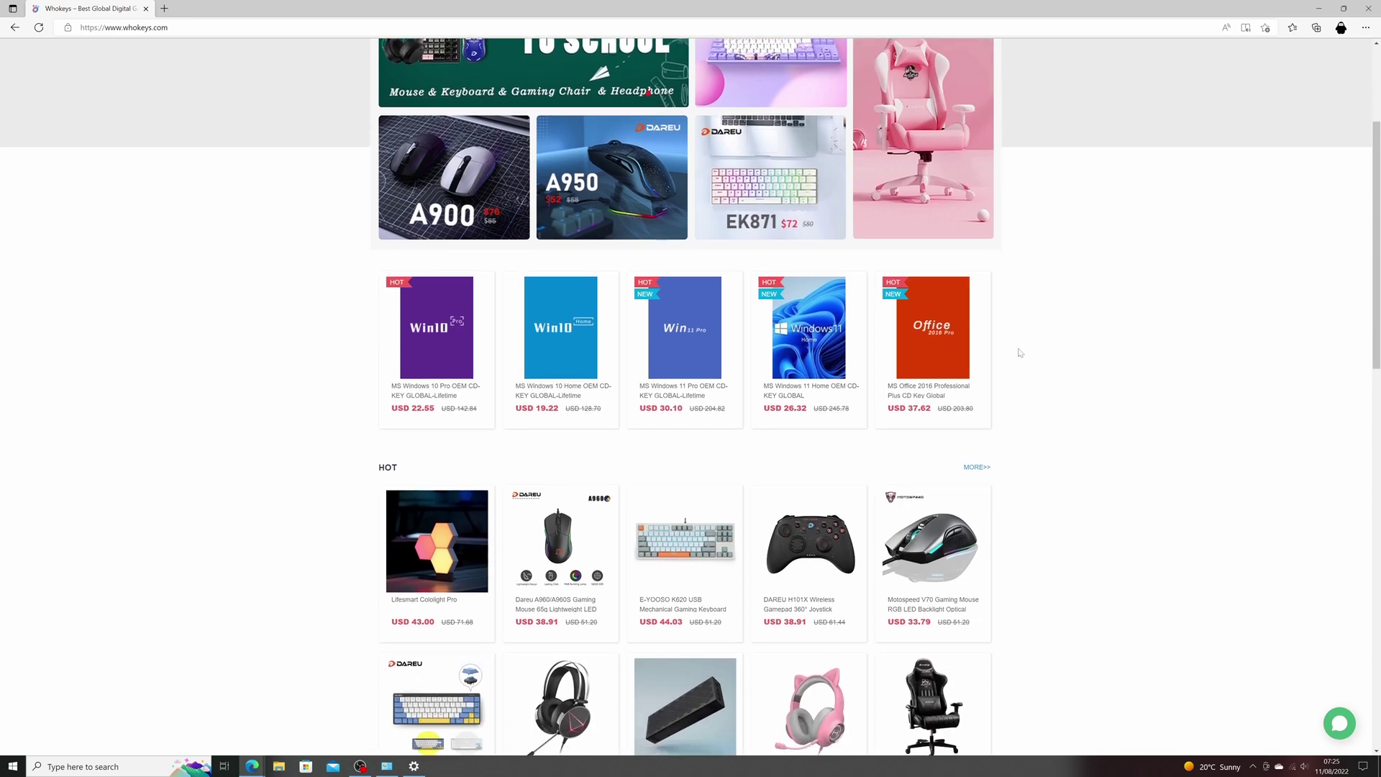
click(971, 468)
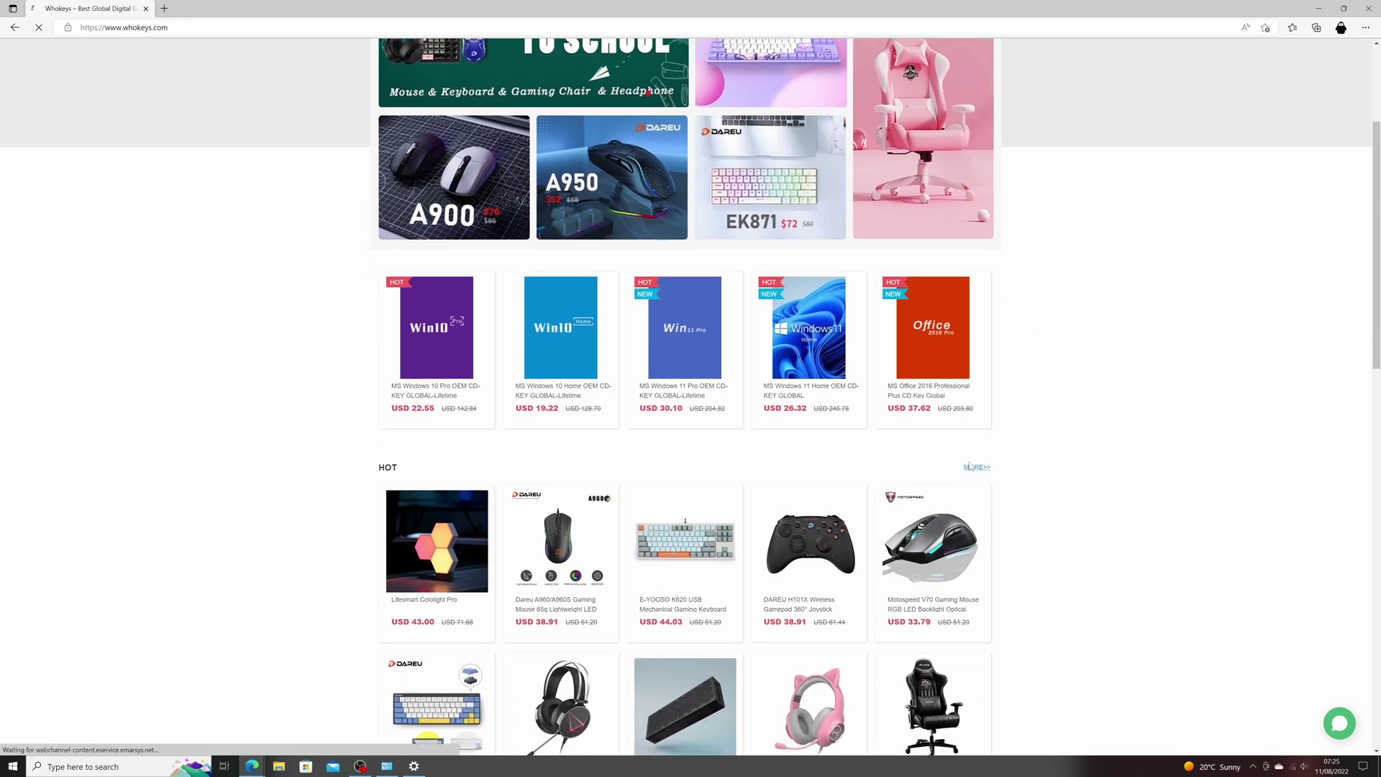
scroll(1025, 428, down, 3)
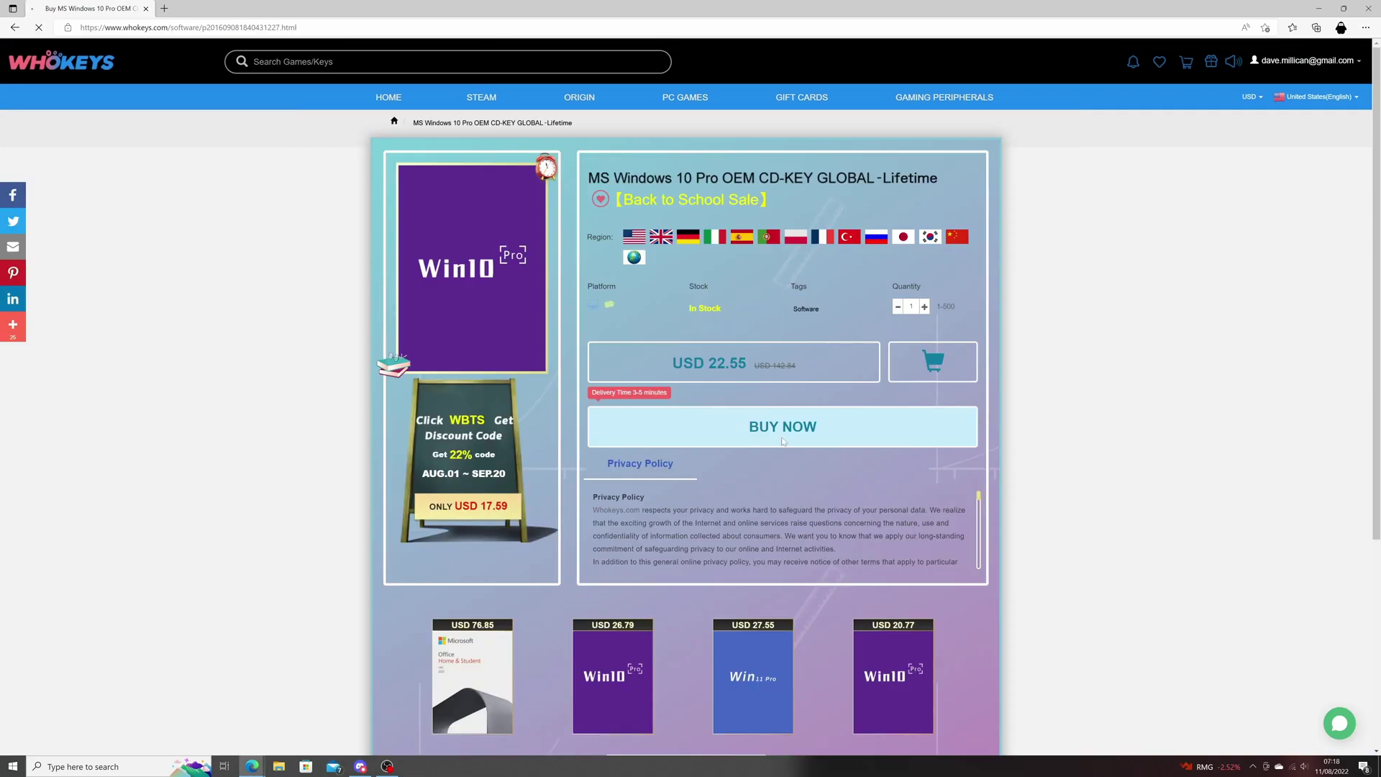
click(784, 427)
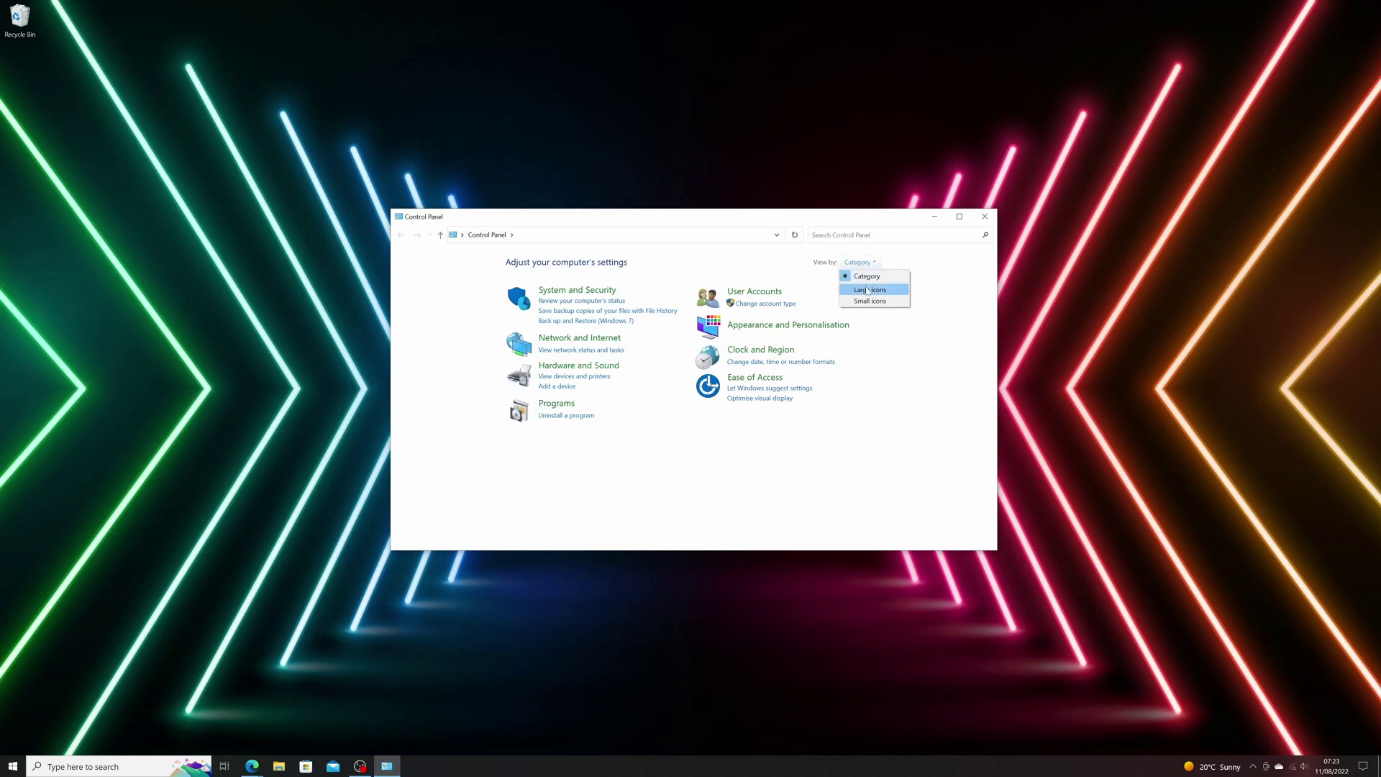
Switch the Control Panel view to small icons and open the Windows activation settings from the system information.
click(869, 301)
click(679, 395)
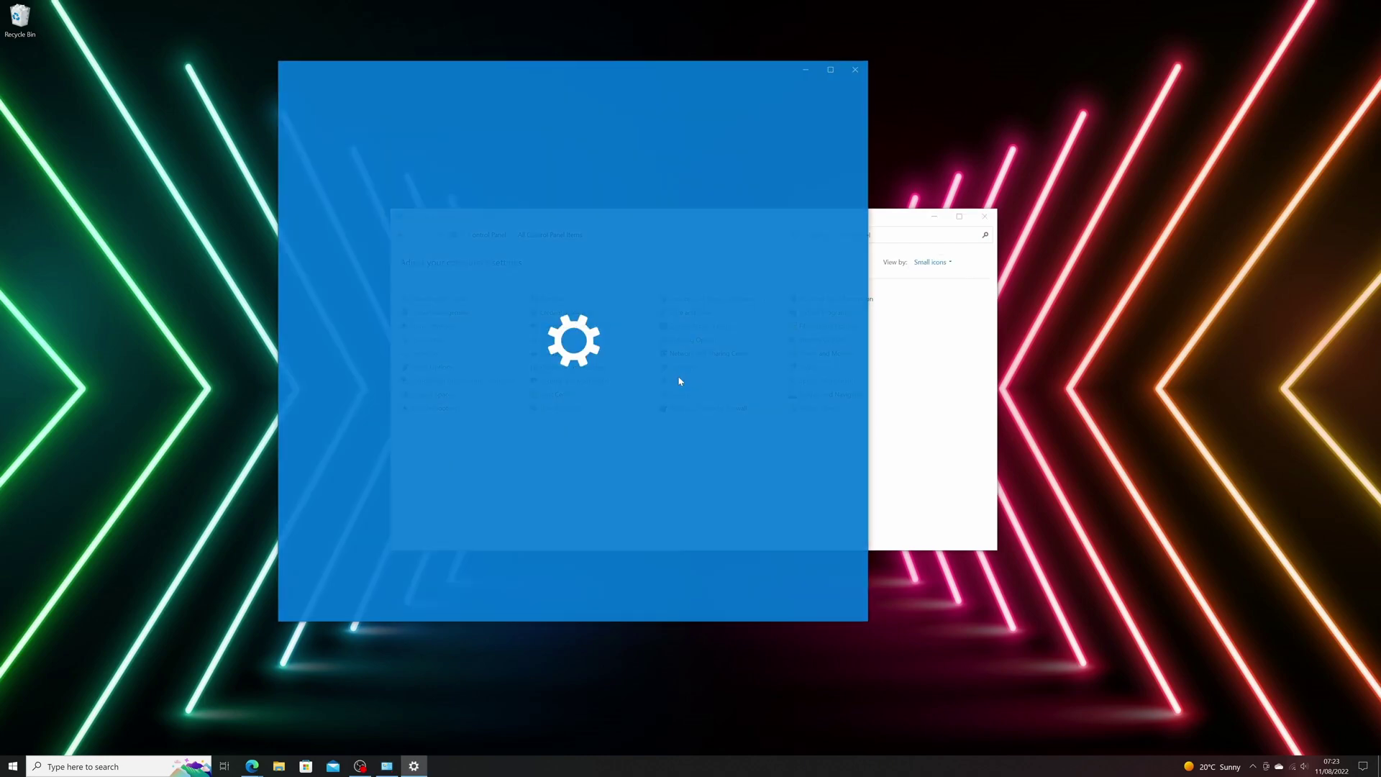
click(579, 219)
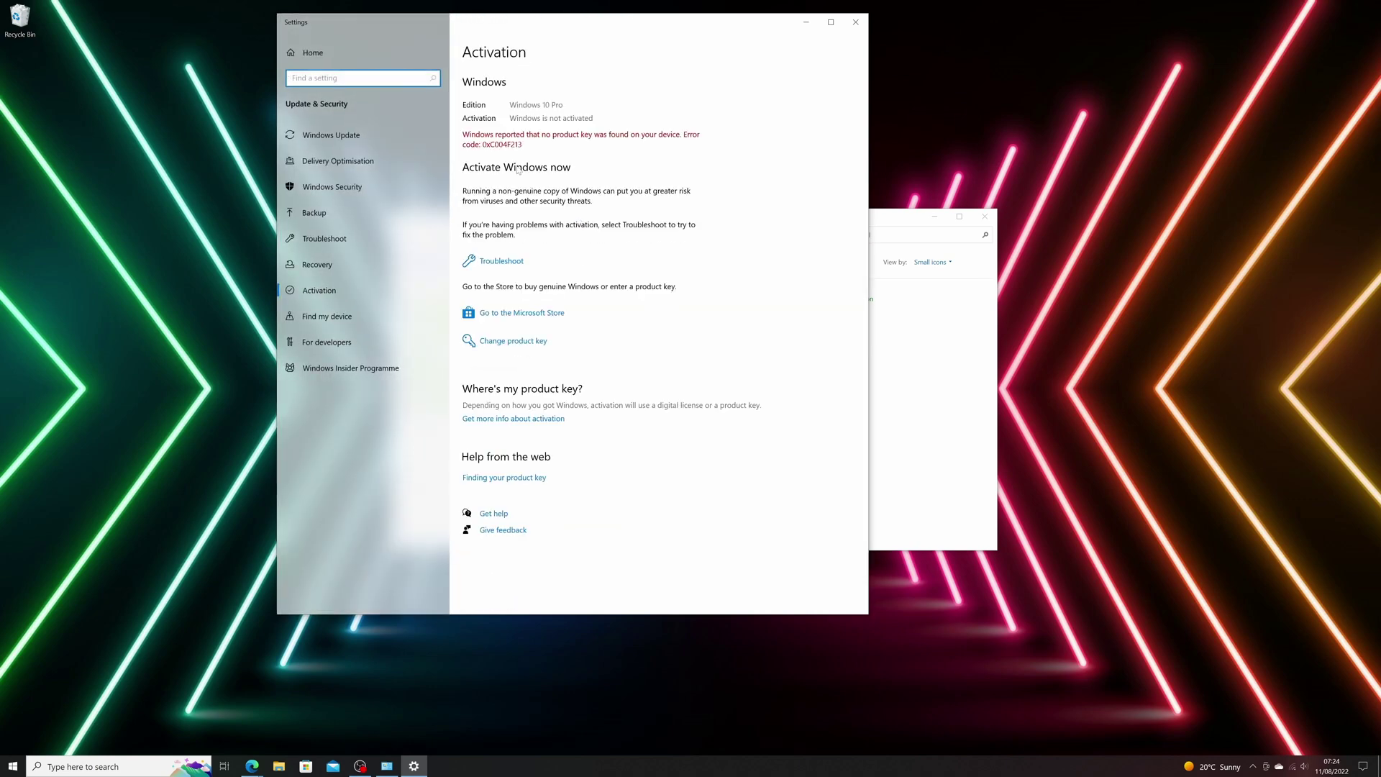
Change the Windows product key by entering the purchased key, and activate Windows with it.
click(533, 340)
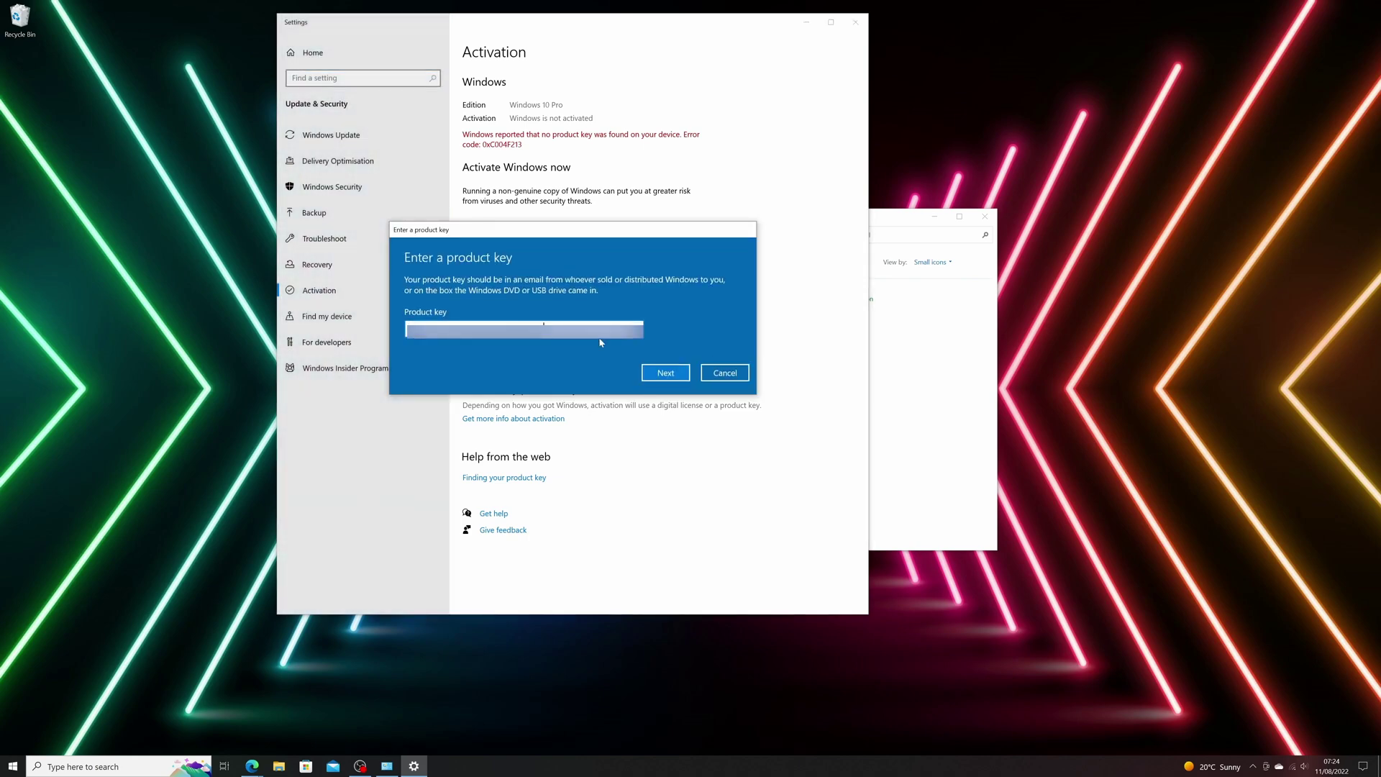
click(663, 374)
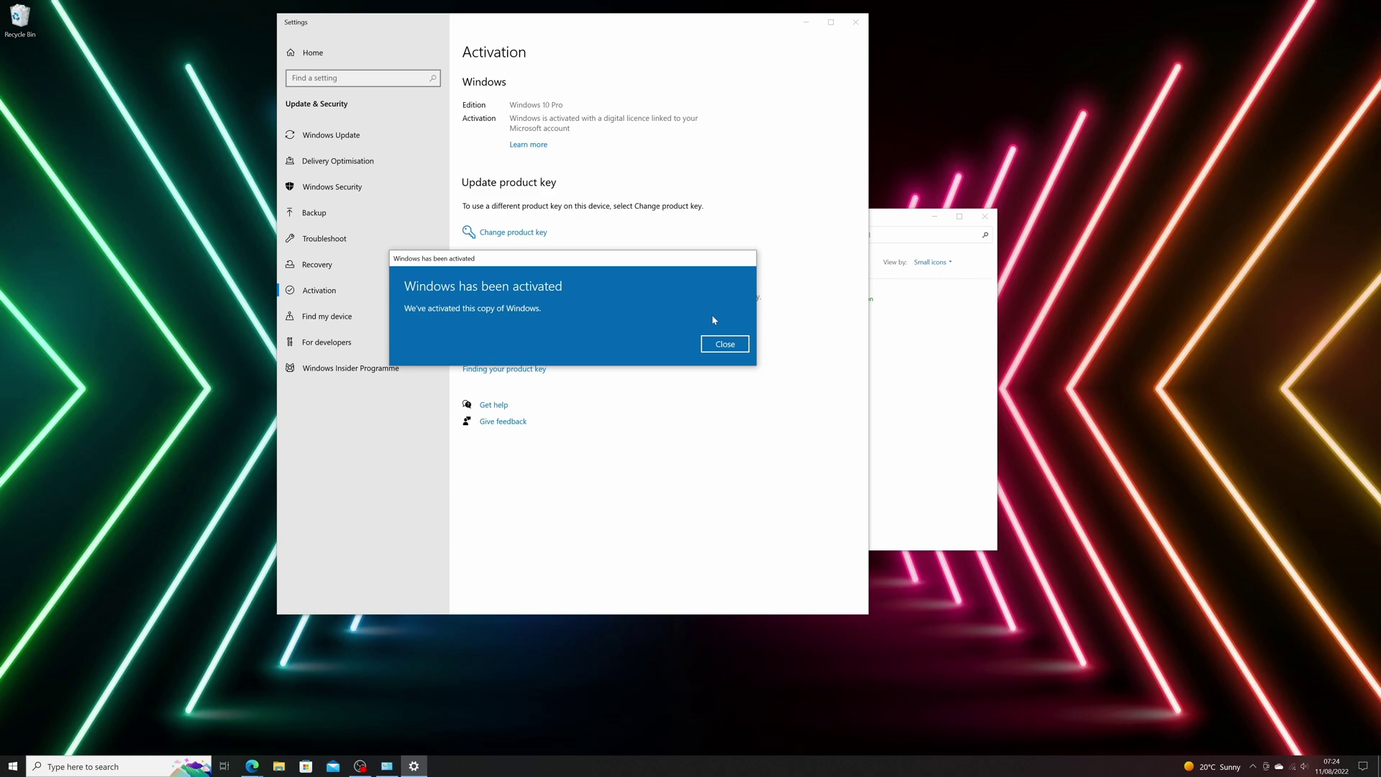
key(Return)
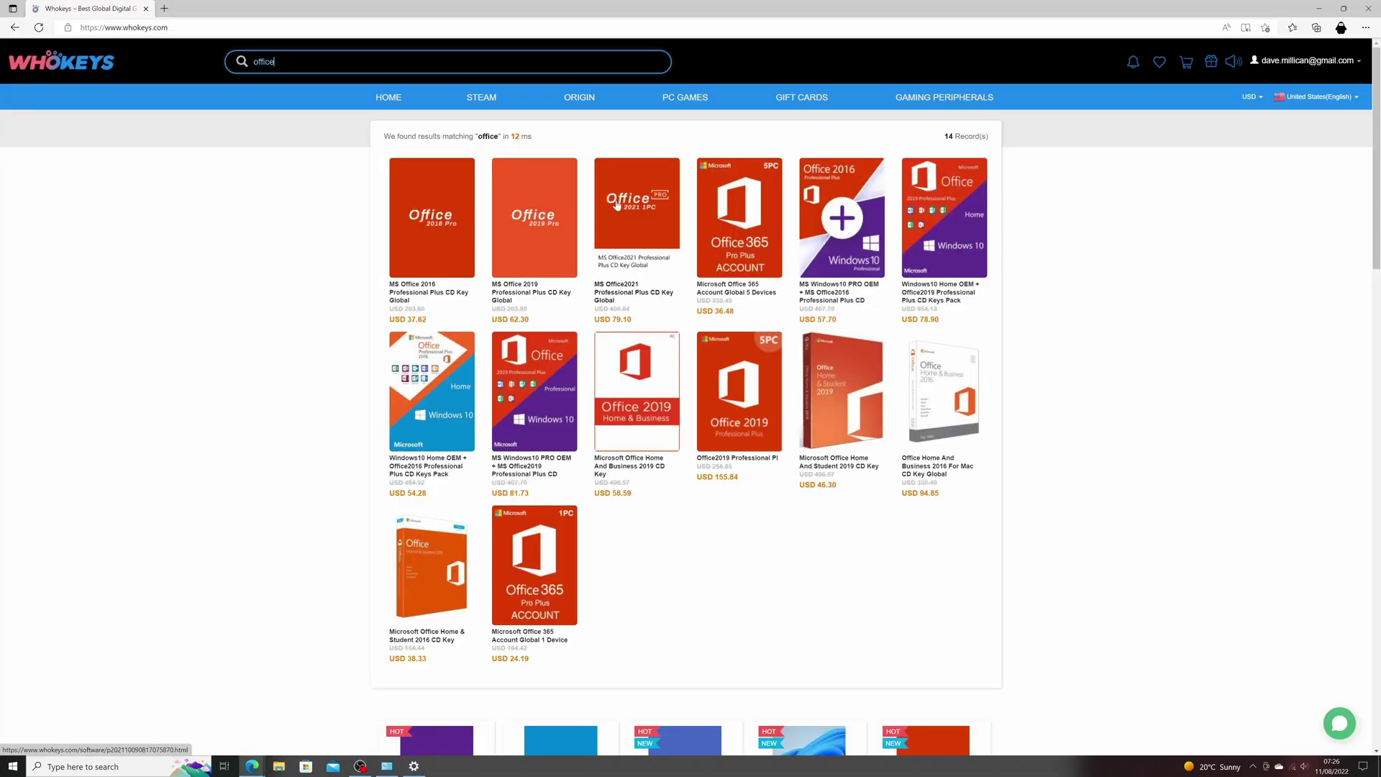
View the MS Office2021 Professional Plus CD Key Global product found under "office", and browse the store's home page.
click(617, 205)
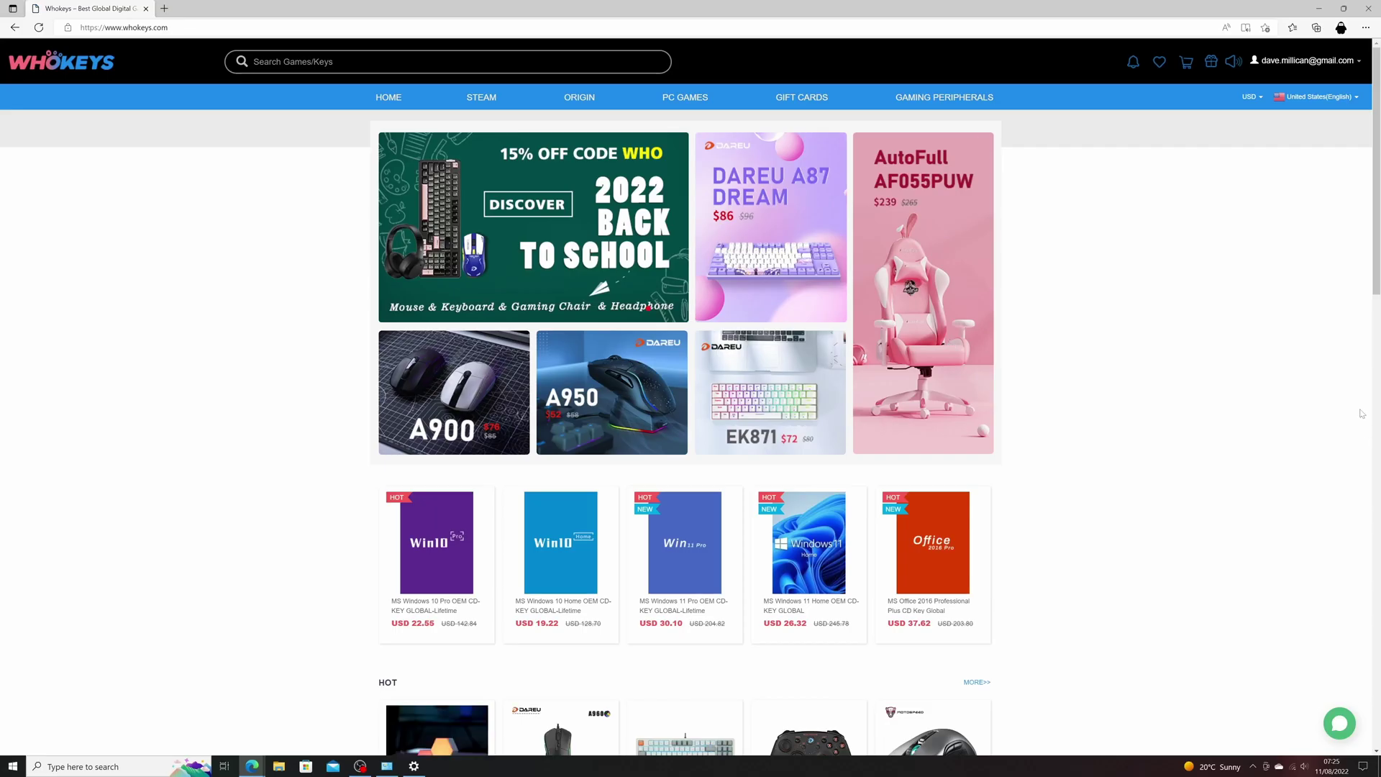
scroll(1048, 356, down, 4)
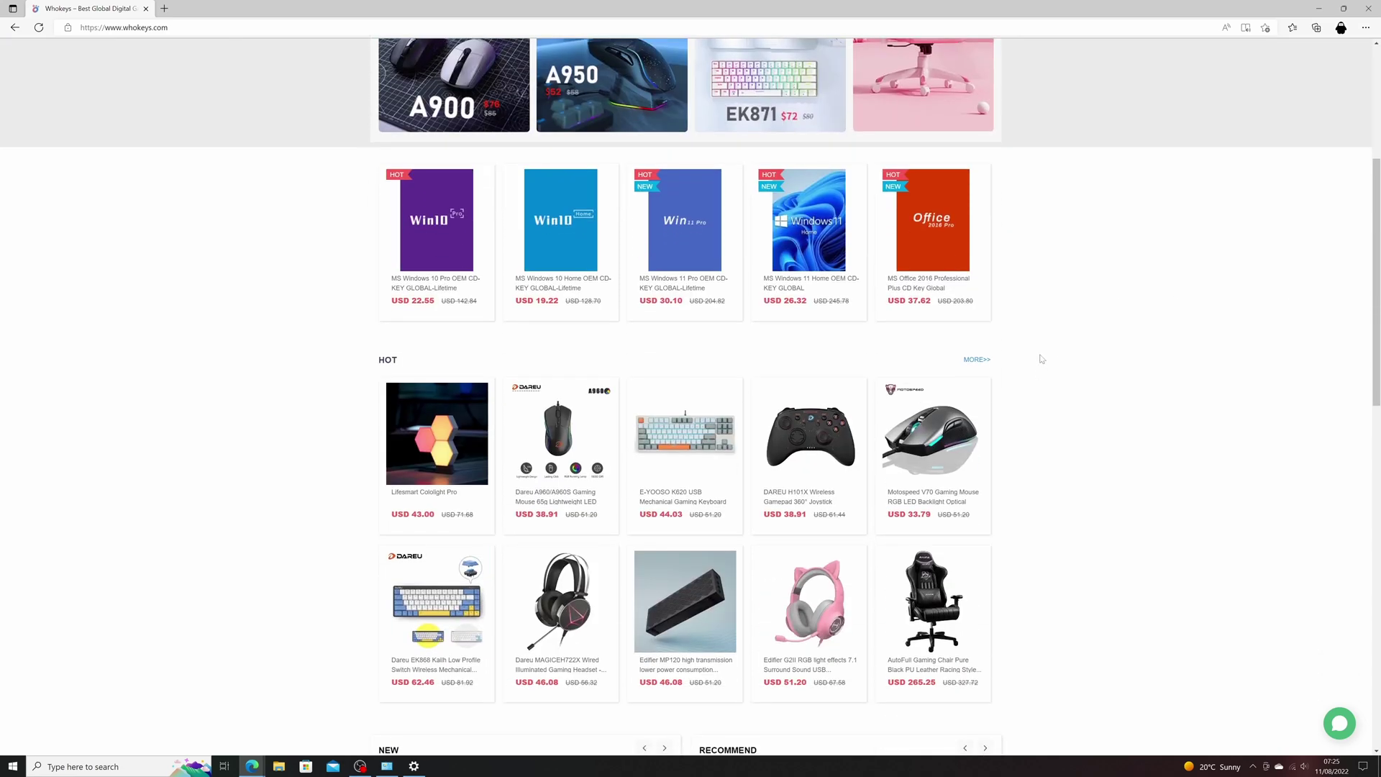
scroll(1069, 343, down, 1)
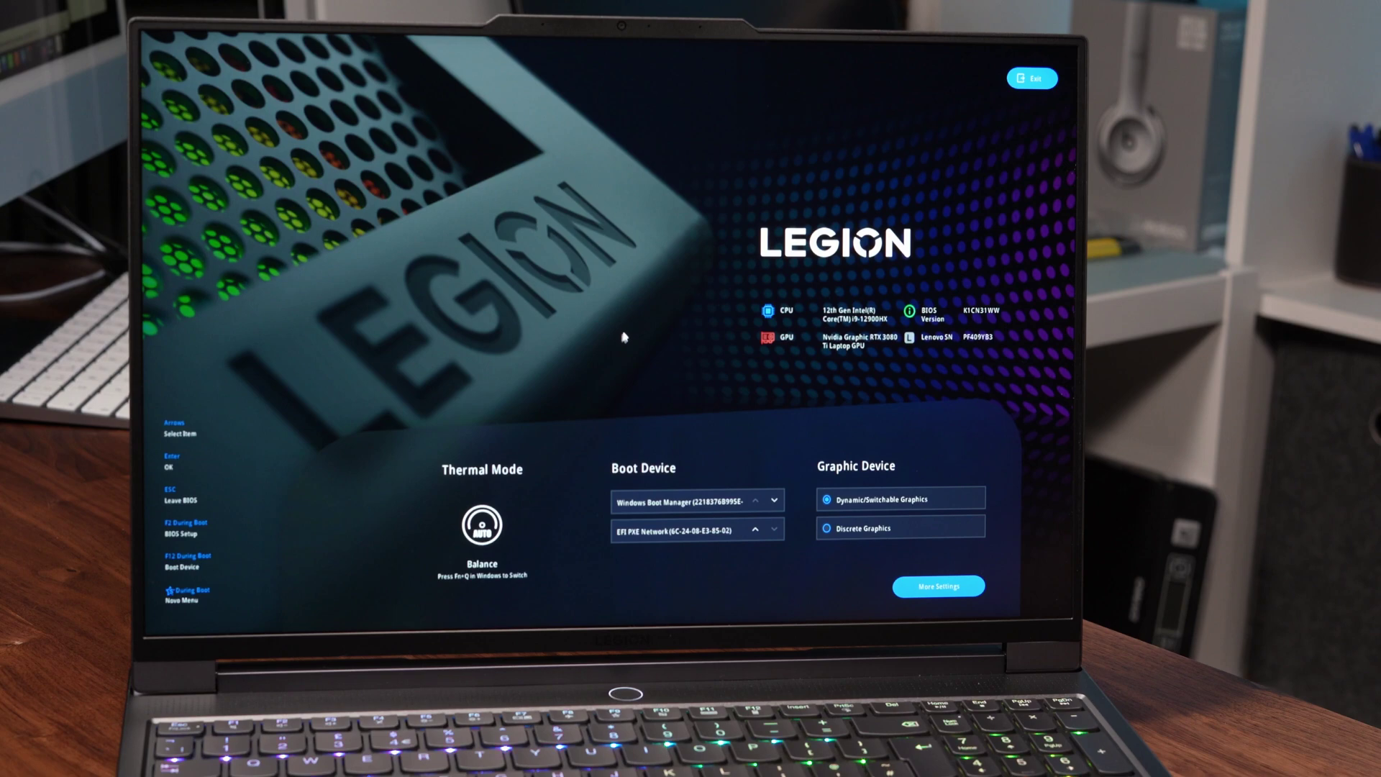
Enable Cpu Unlock in the BIOS configuration, accepting the overclocking warning, and save and exit the setup.
click(926, 591)
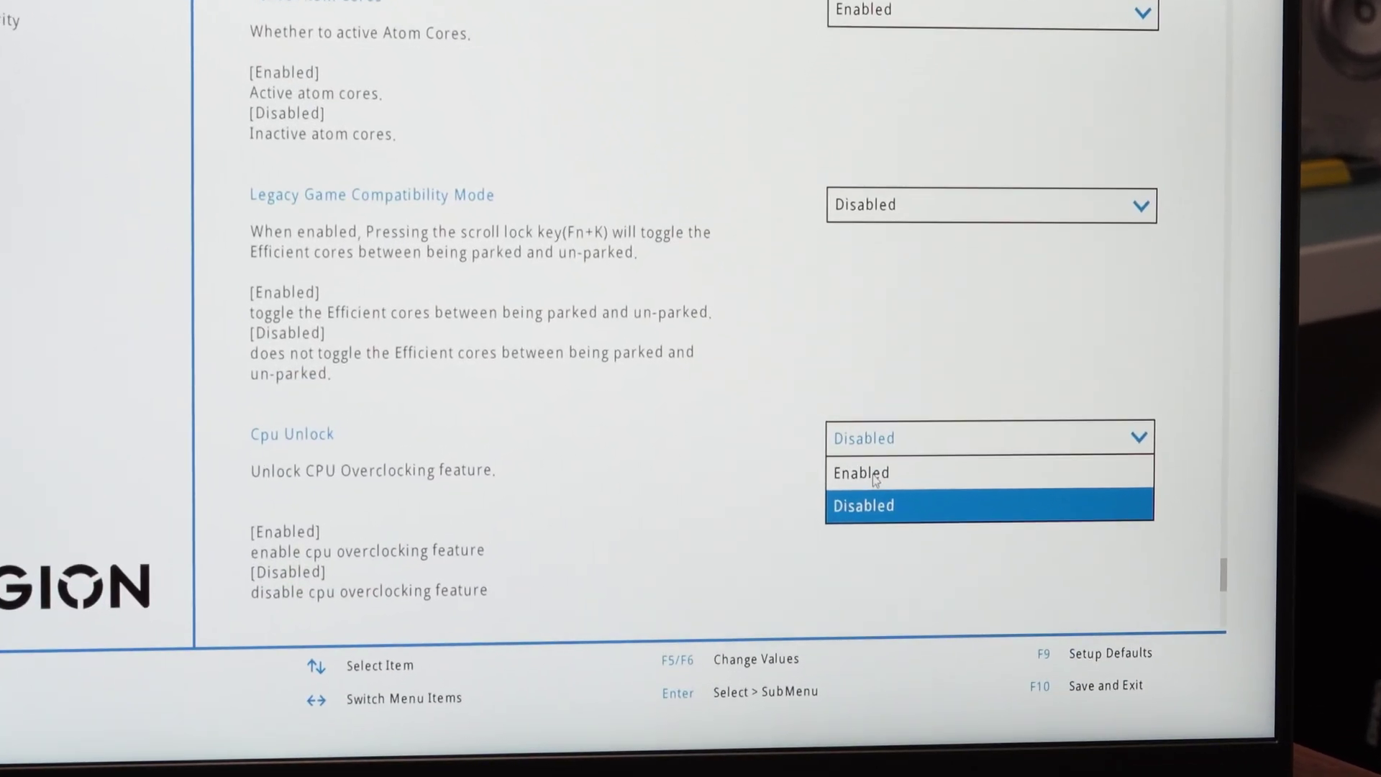
click(906, 453)
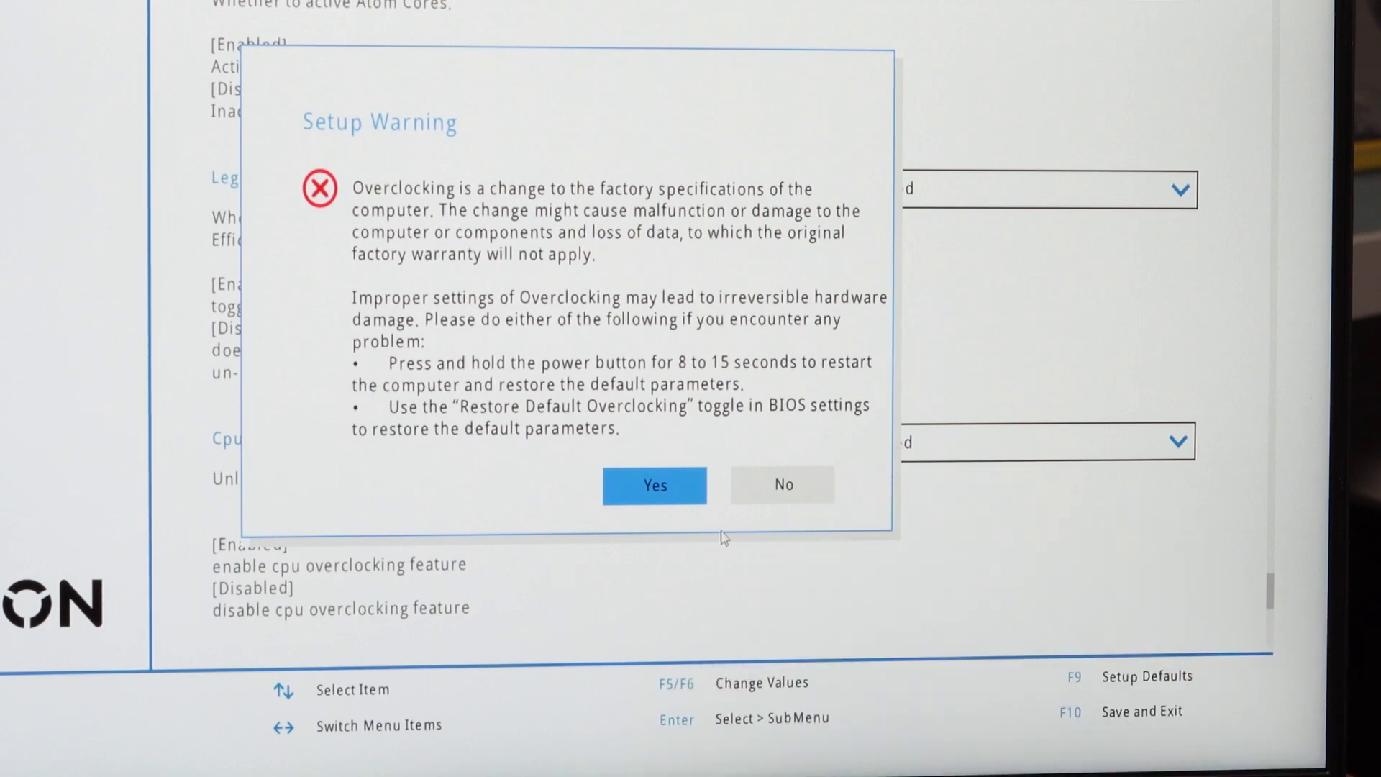
click(636, 477)
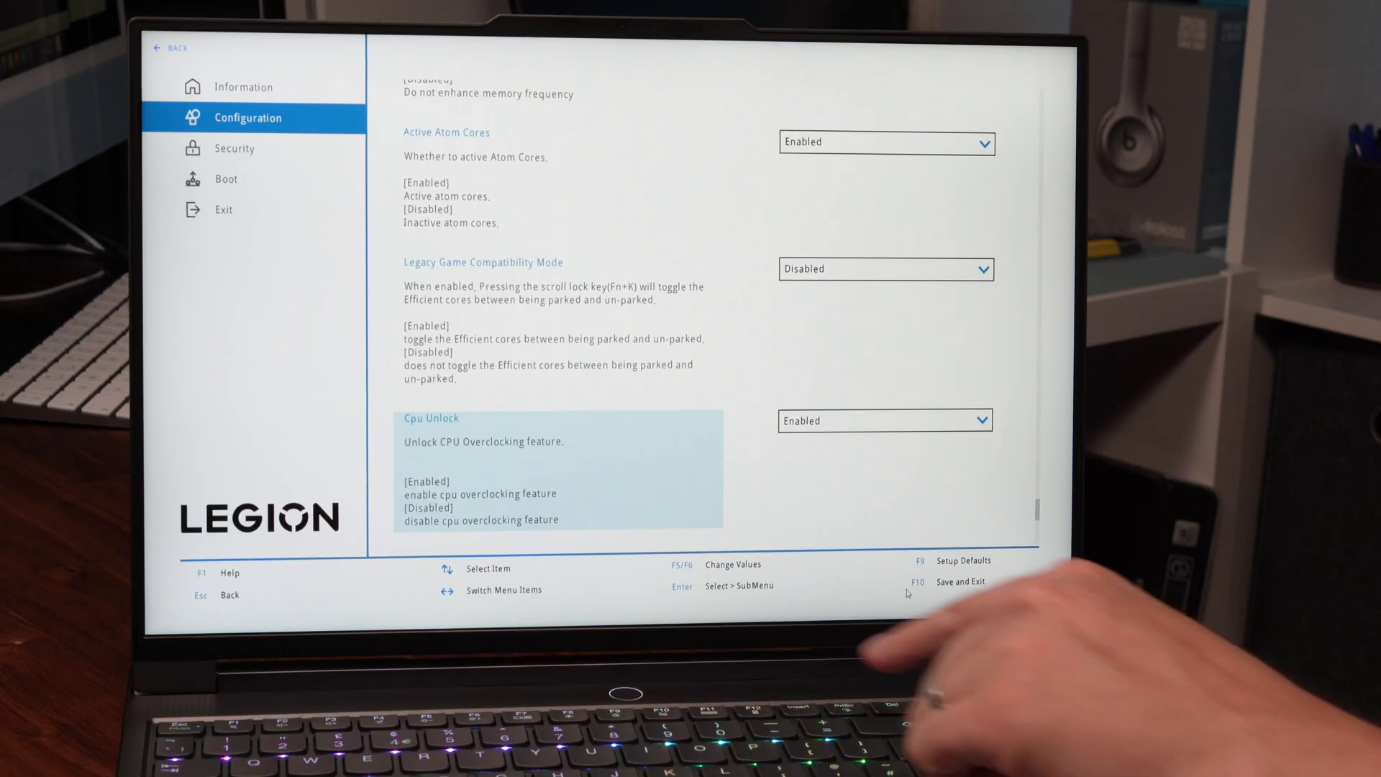
key(F10)
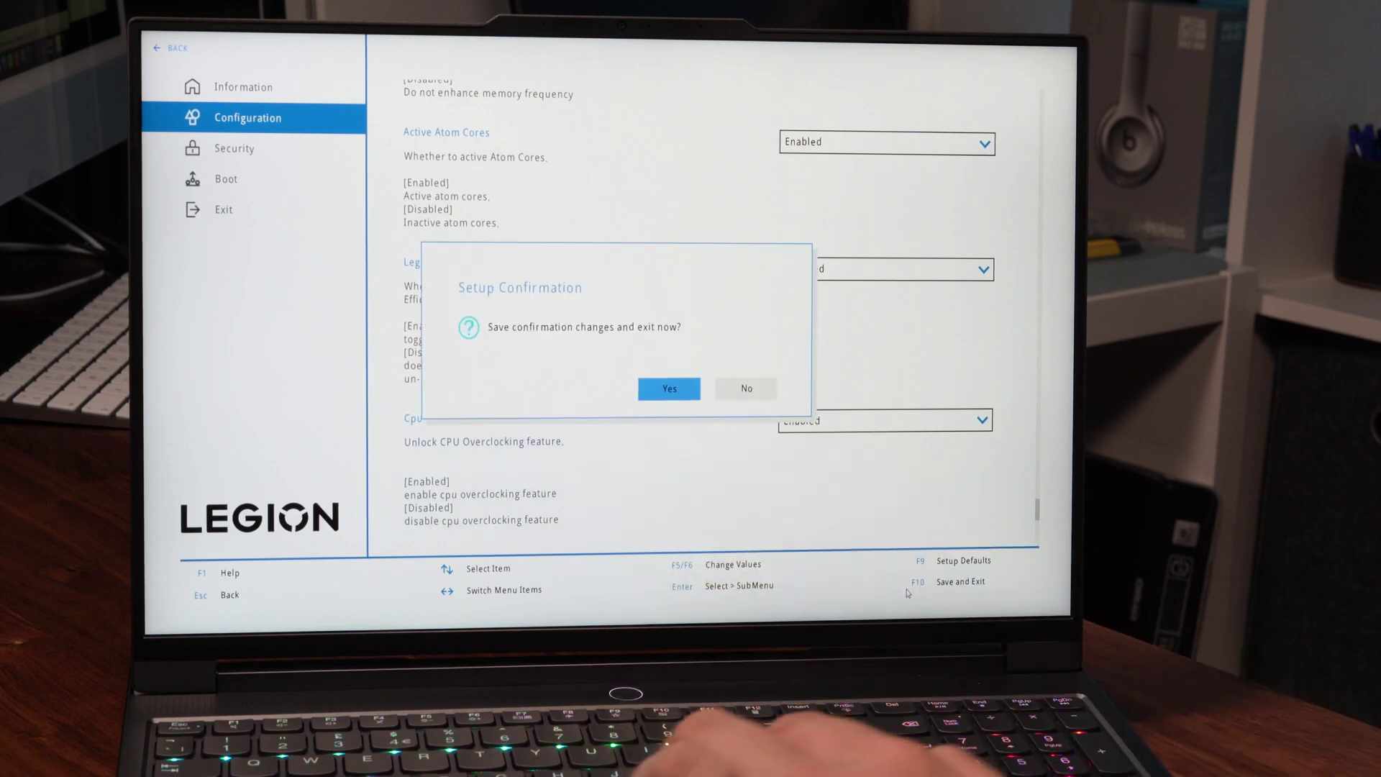
key(Return)
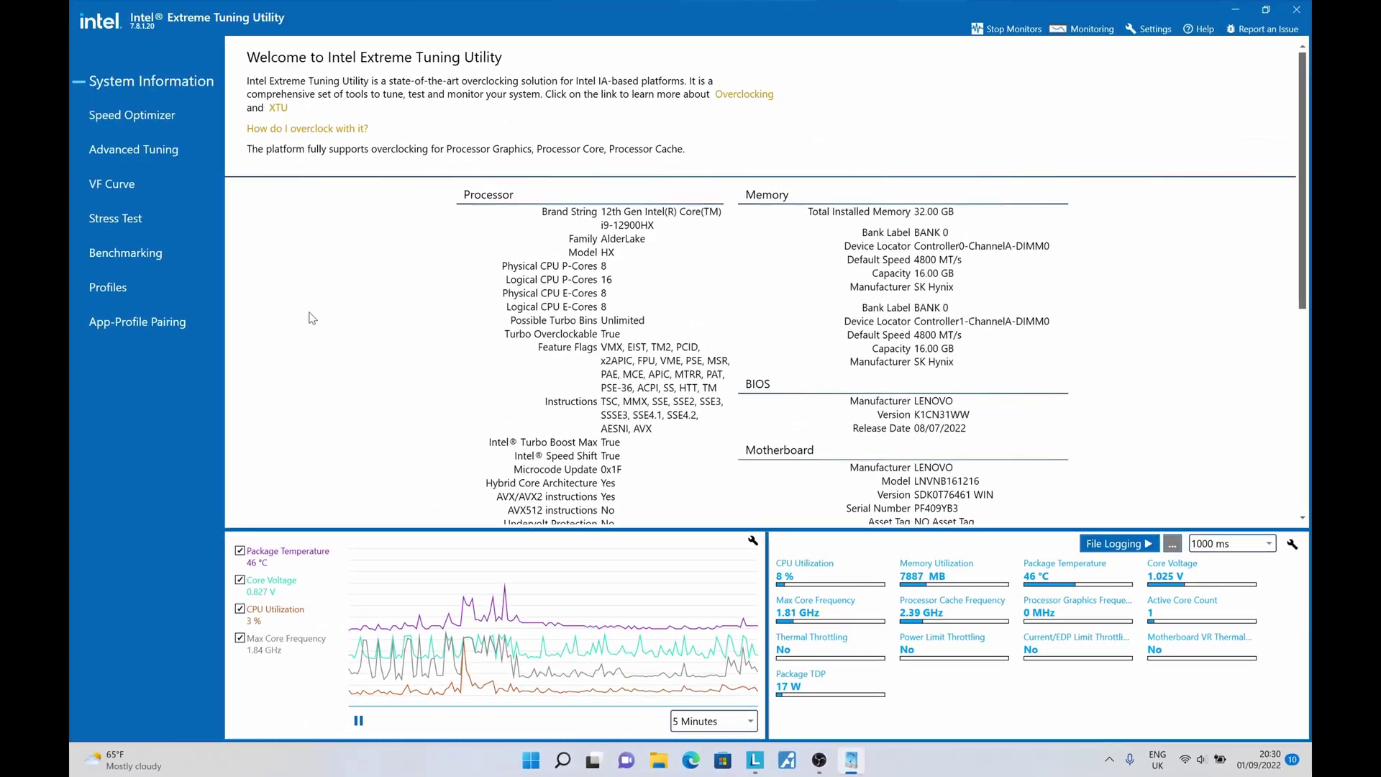
Examine the advanced tuning settings for core voltage, turbo boost power and the performance and efficient core ratios.
click(130, 150)
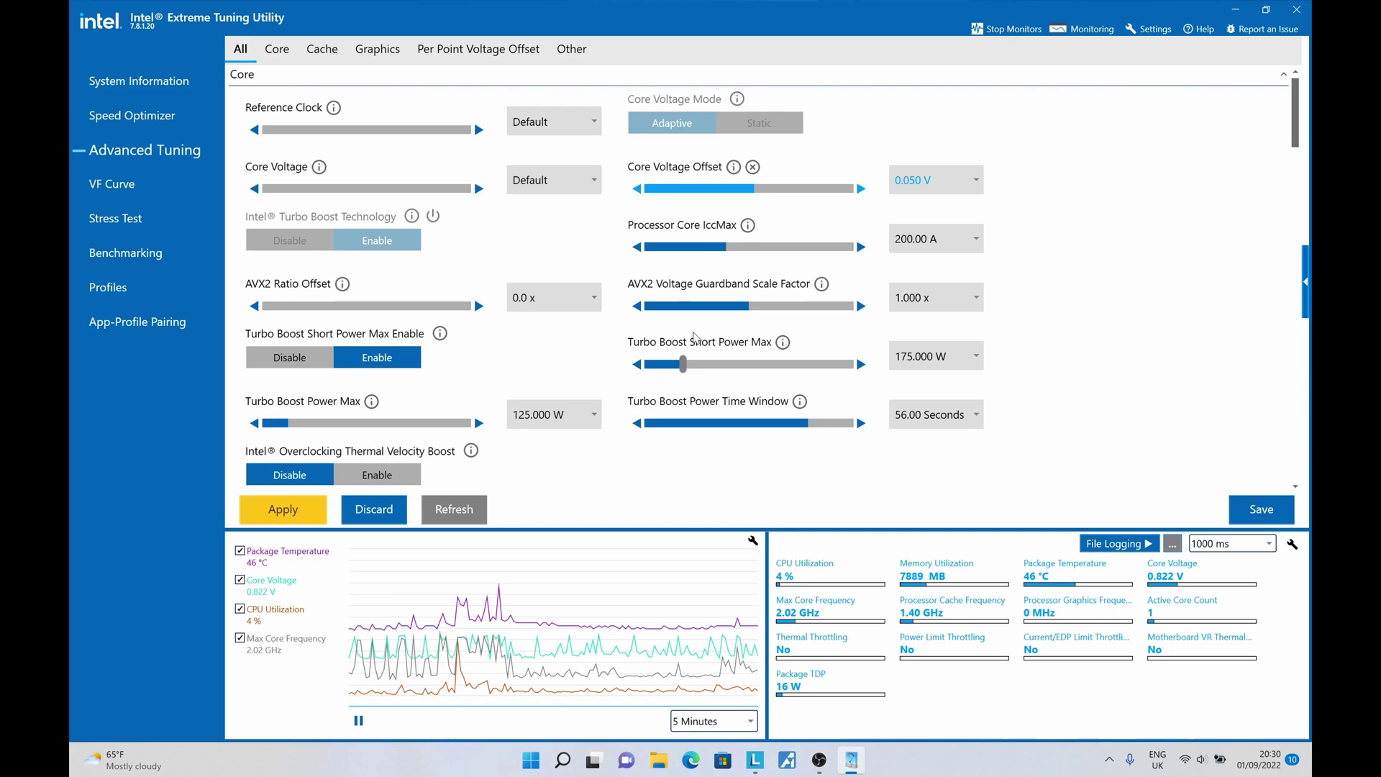
scroll(695, 338, down, 7)
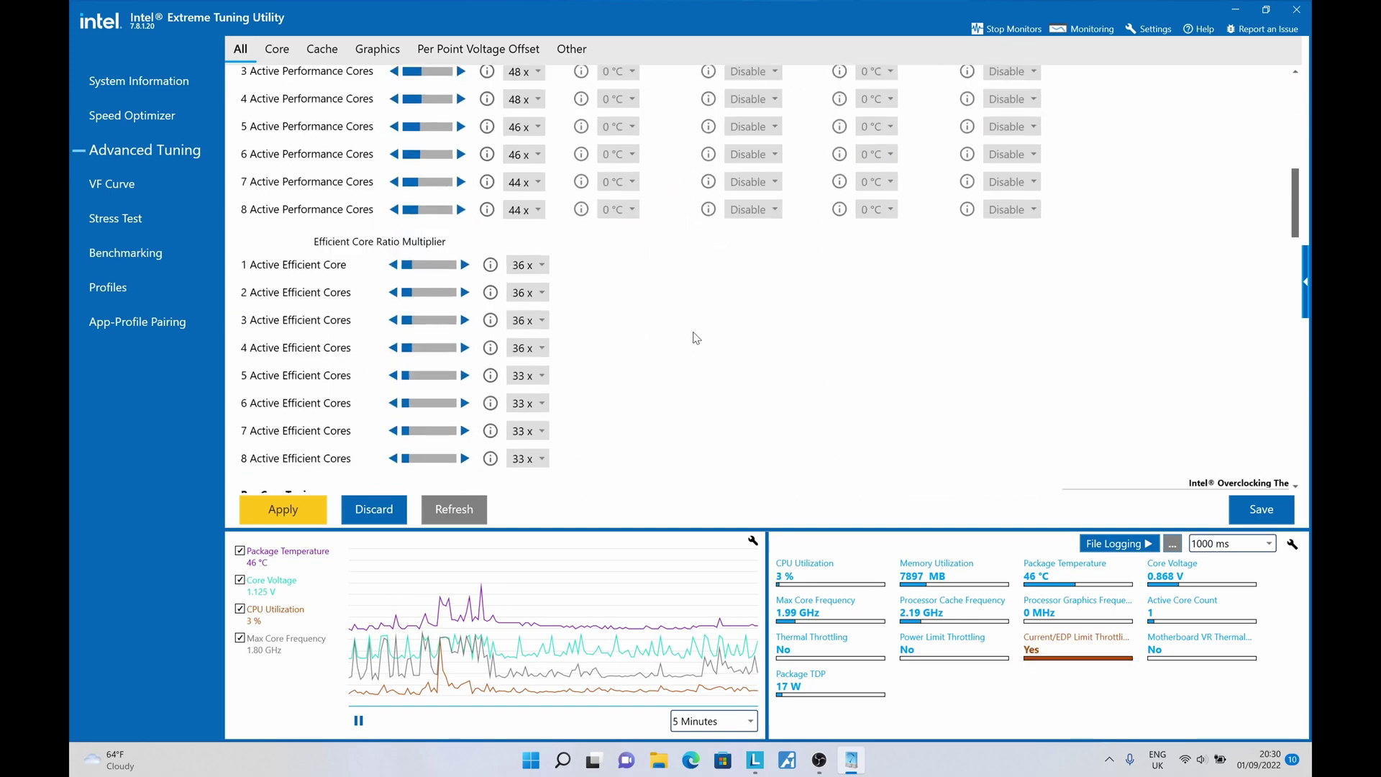
scroll(697, 338, up, 5)
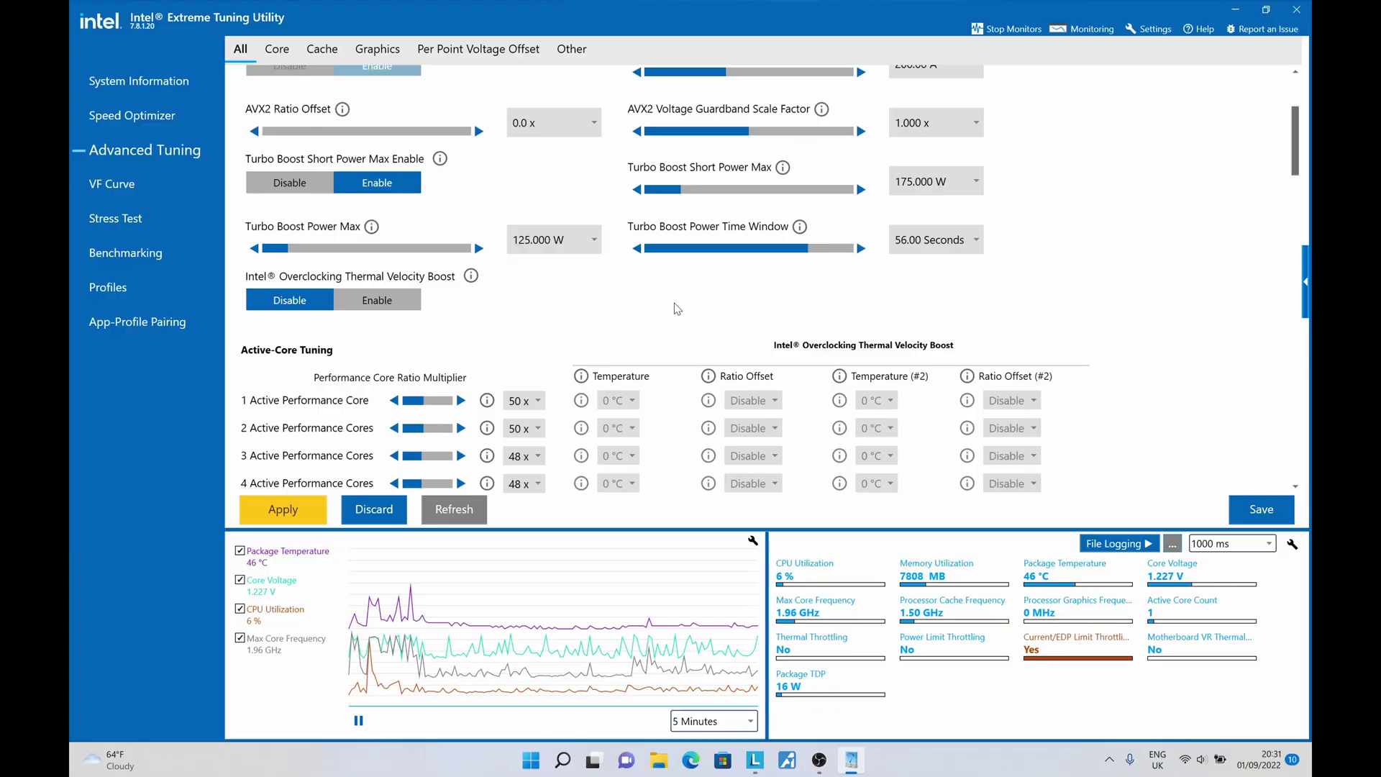
scroll(672, 305, up, 2)
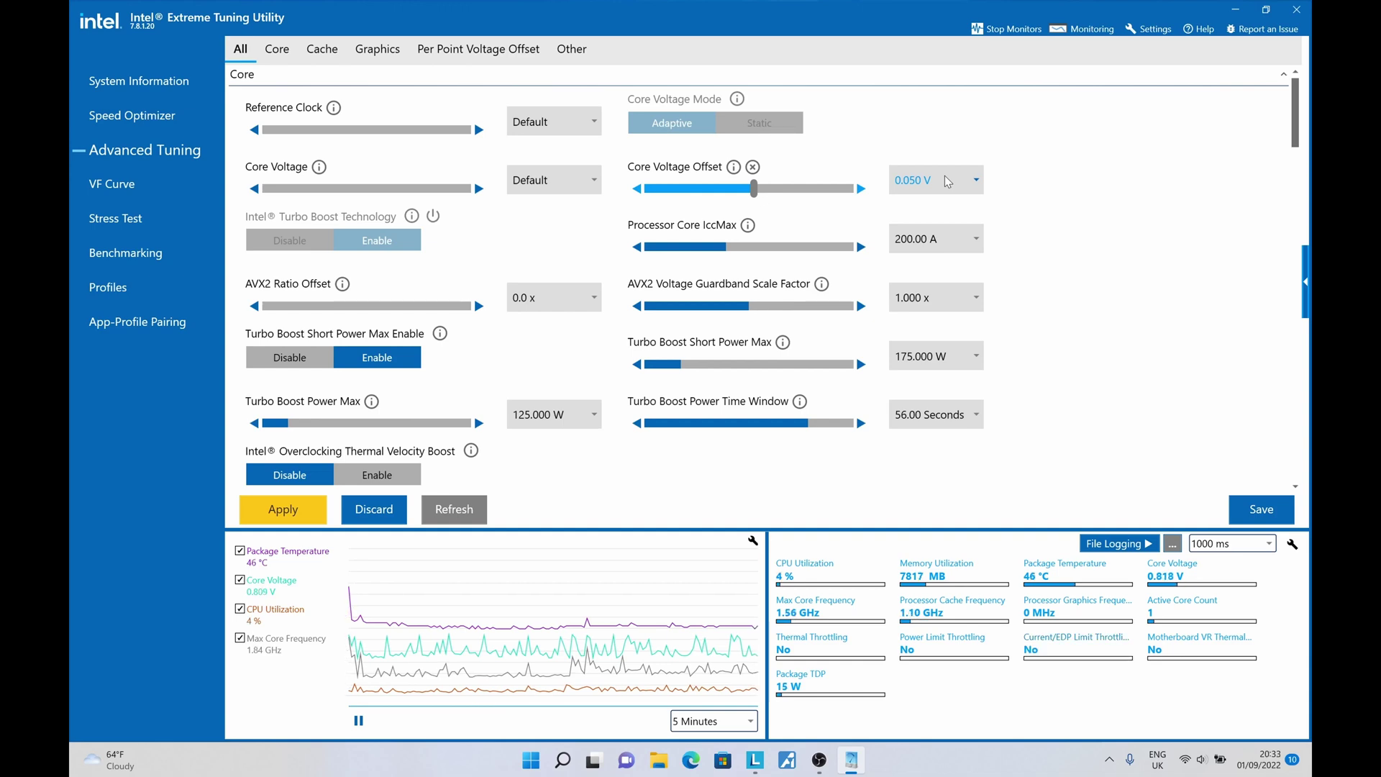
Raise the ratio multiplier for 7 and 8 Active Performance Cores to 46 x.
scroll(797, 348, down, 8)
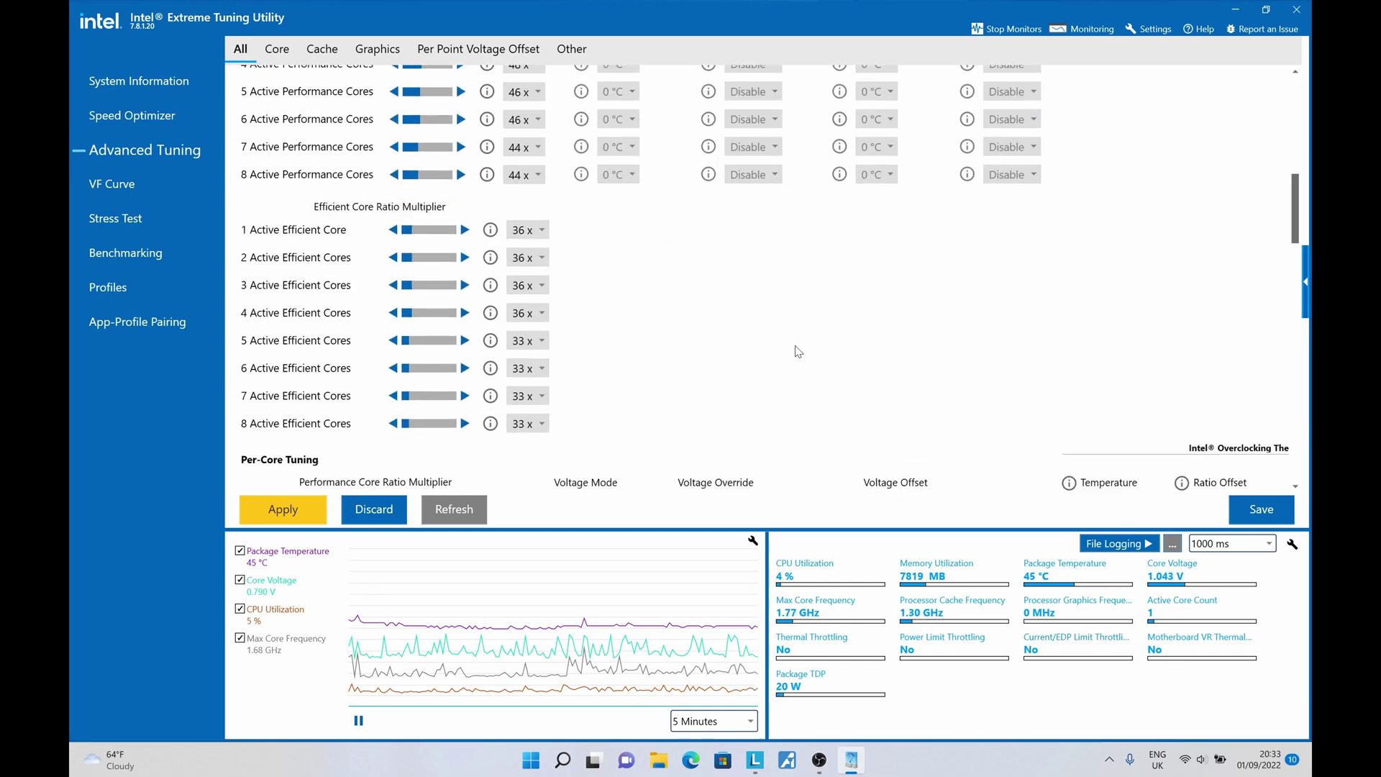
scroll(796, 349, up, 3)
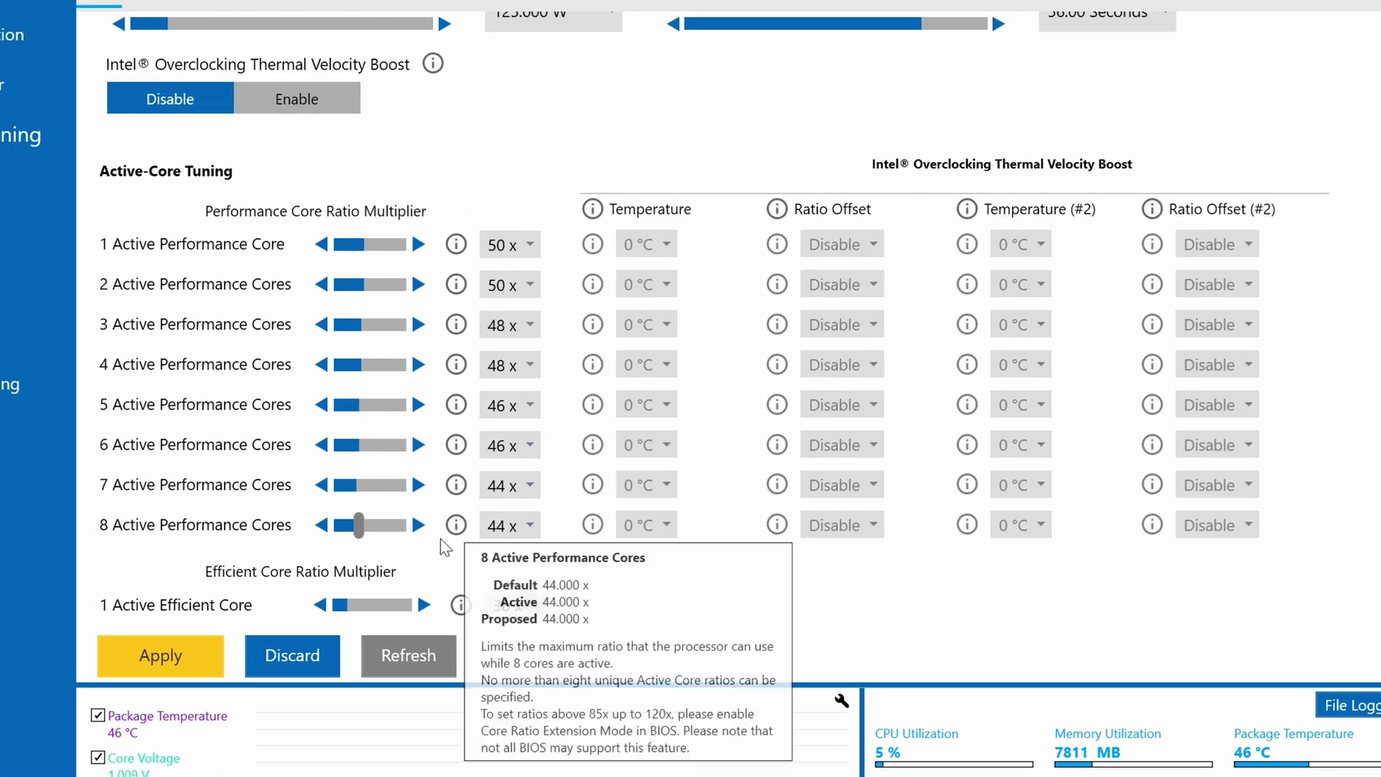
click(418, 525)
click(418, 525)
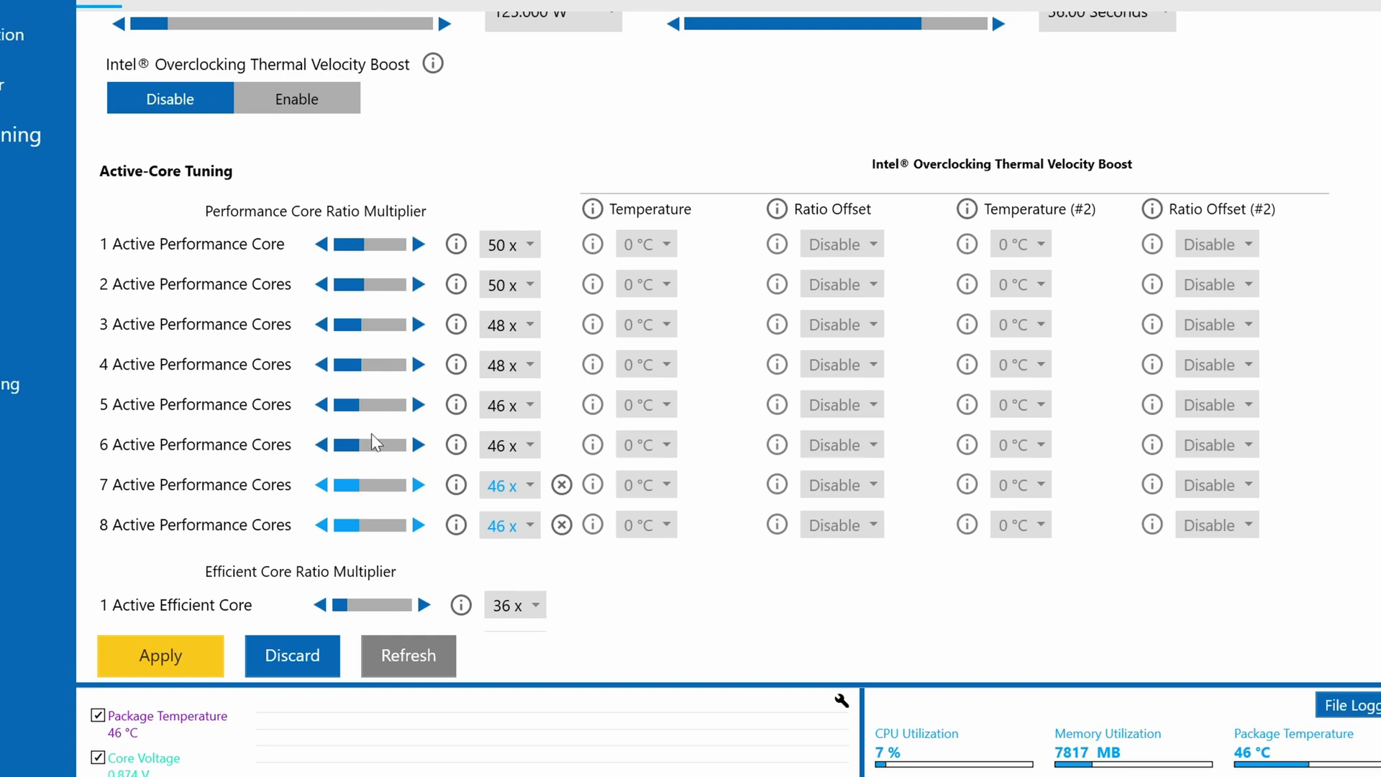
Raise the ratio multiplier for 5 and 6 Active Performance Cores to 48 x.
scroll(425, 446, down, 3)
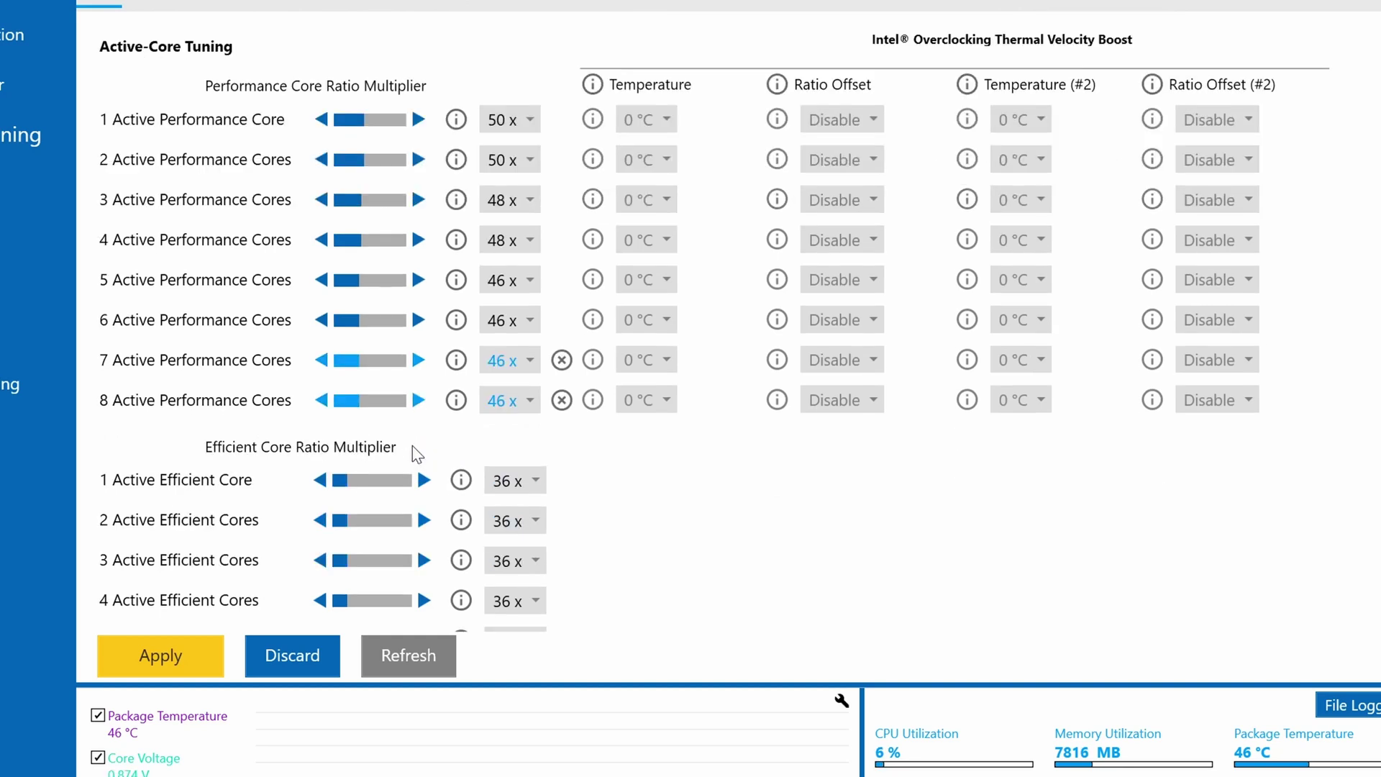
click(418, 320)
click(418, 320)
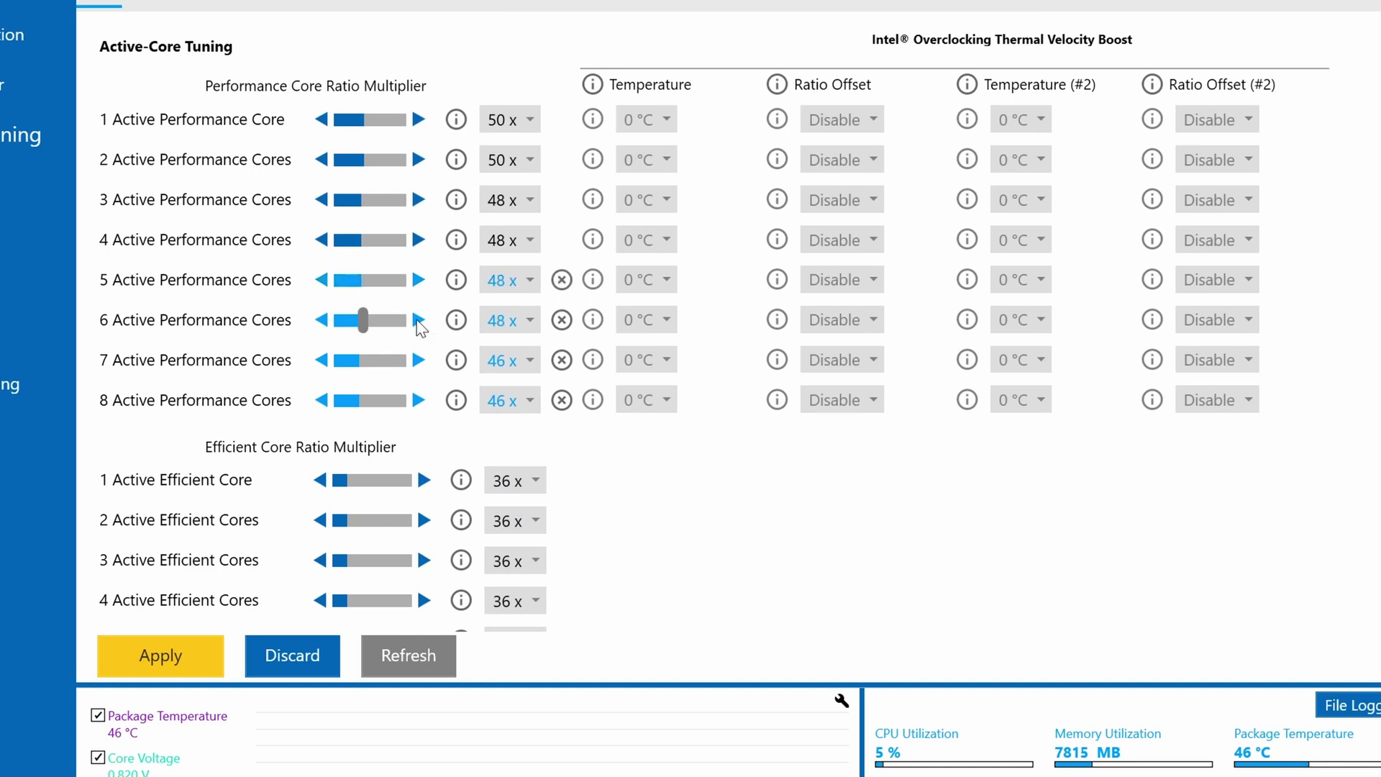
Set Turbo Boost Power Max to 140 W and apply the proposed tuning changes.
mouse_move(456, 401)
scroll(883, 483, up, 8)
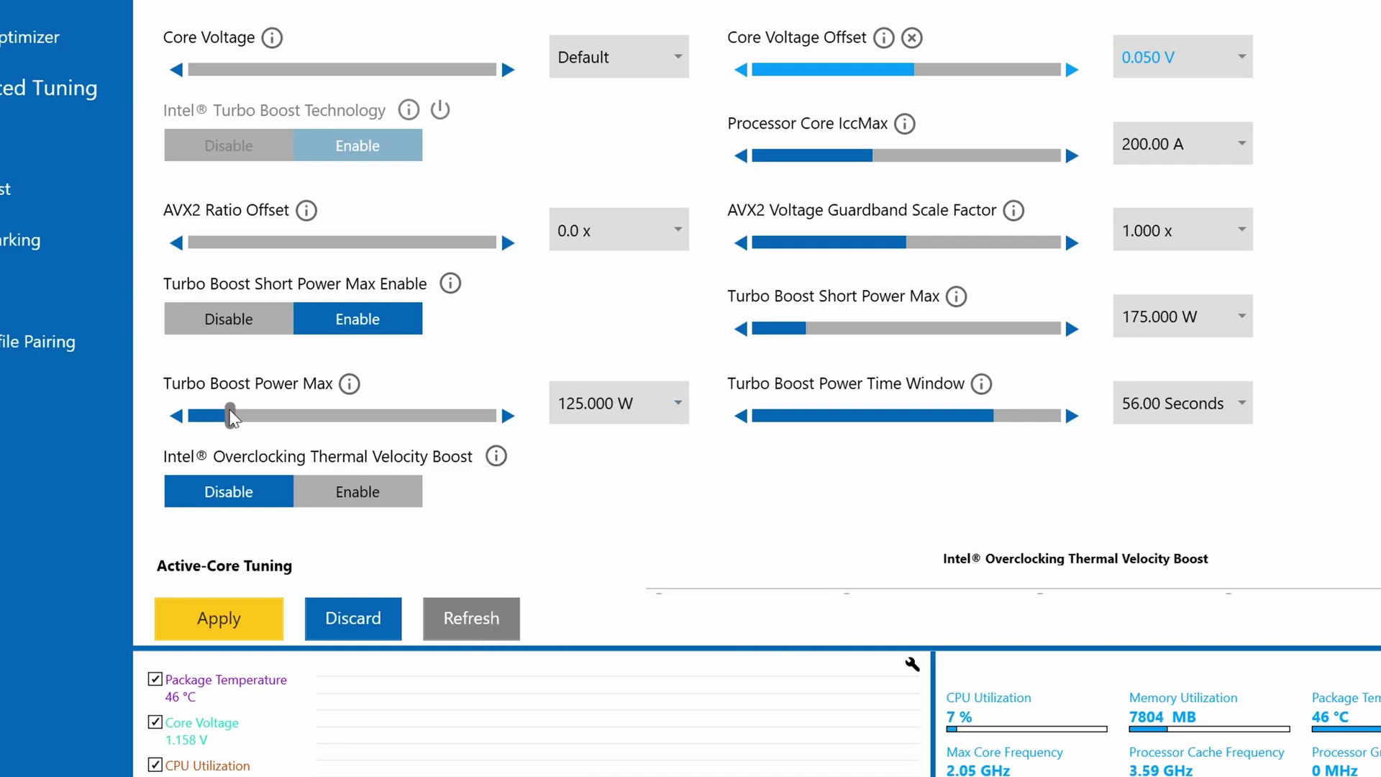
drag(231, 416, 232, 416)
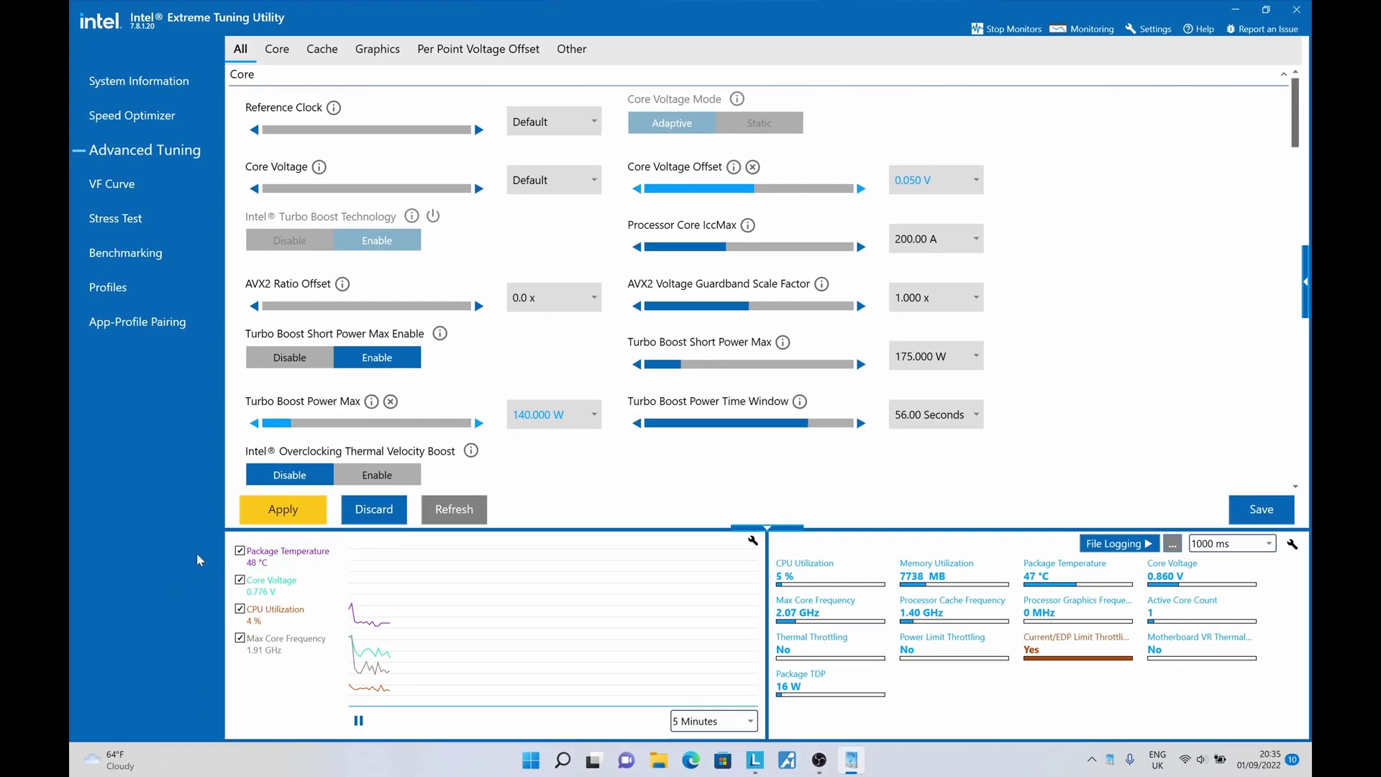
click(264, 506)
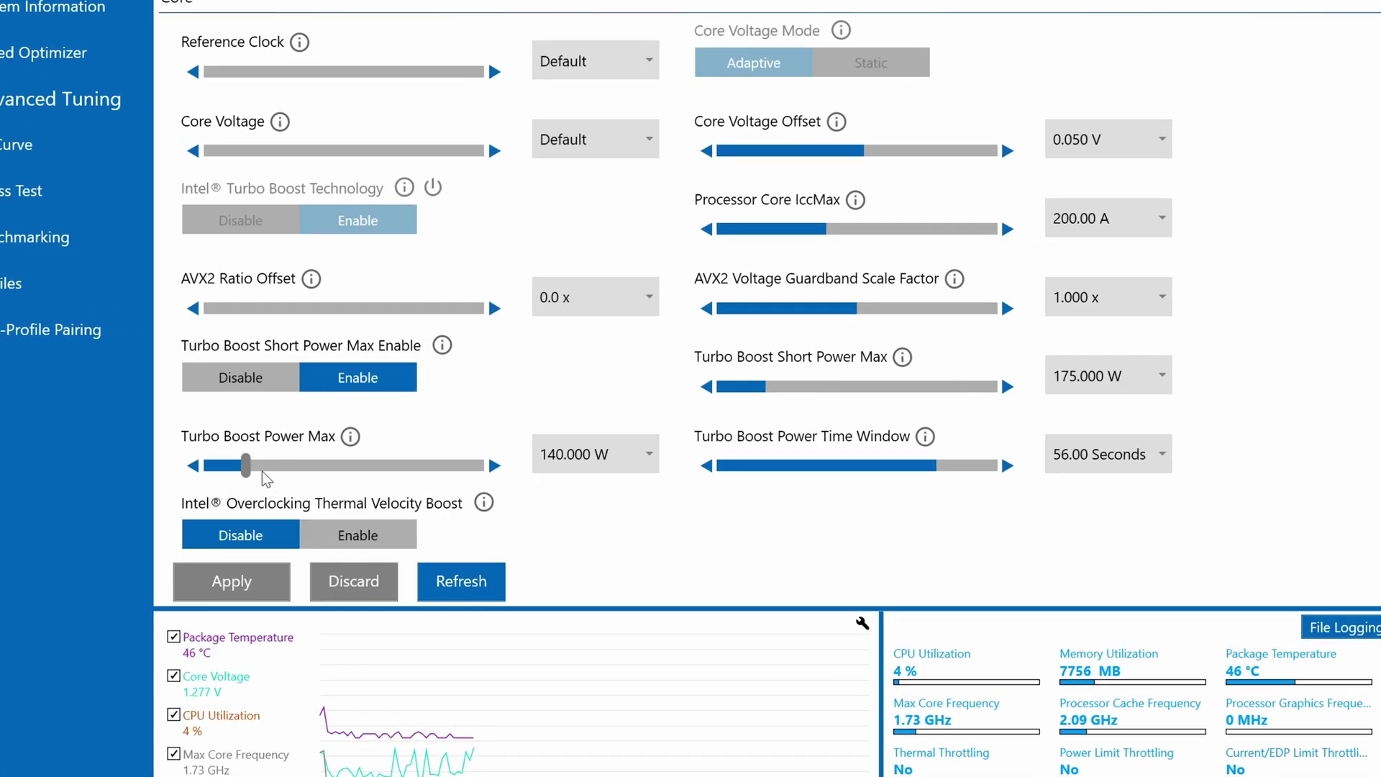
Lower Turbo Boost Power Max to 46.250 W and the 8 Active Performance Cores ratio multiplier to 33 x.
drag(244, 464, 220, 467)
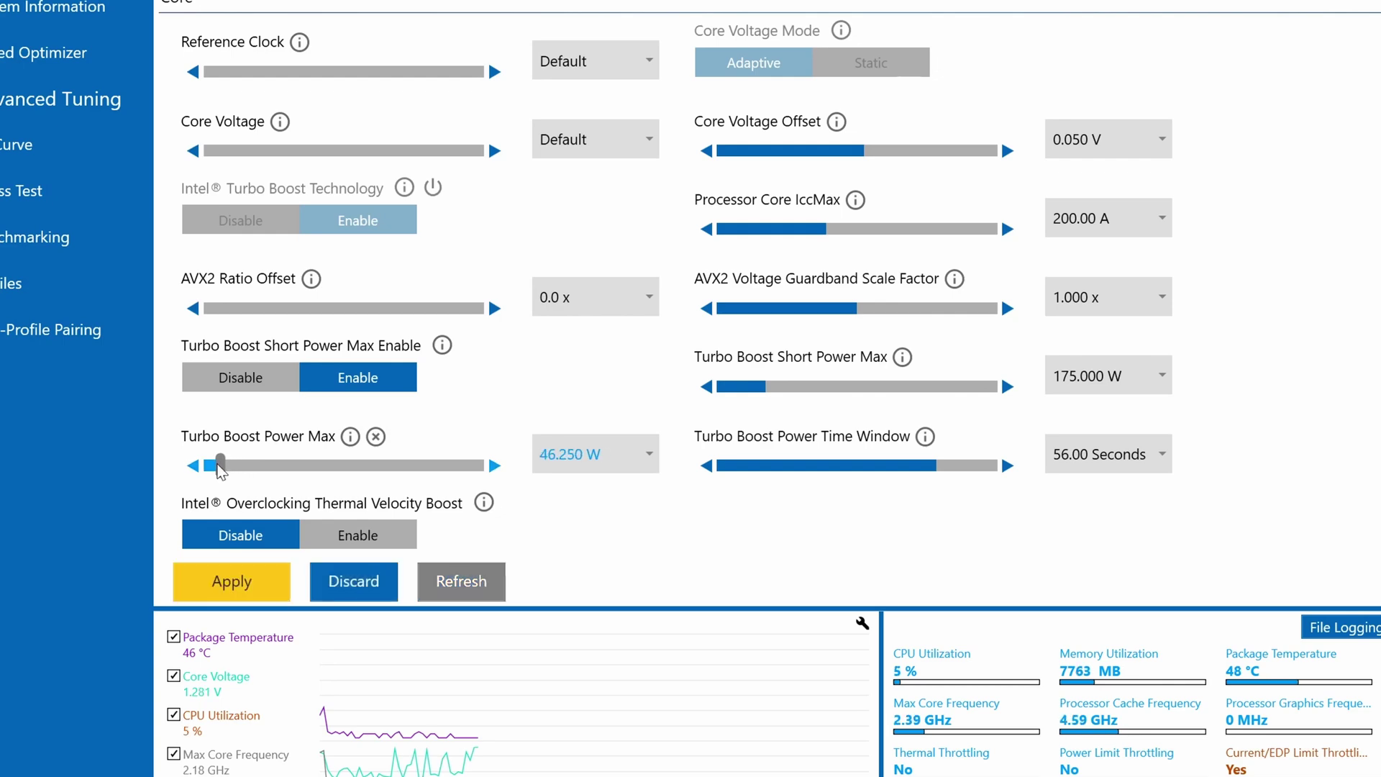
scroll(515, 460, down, 5)
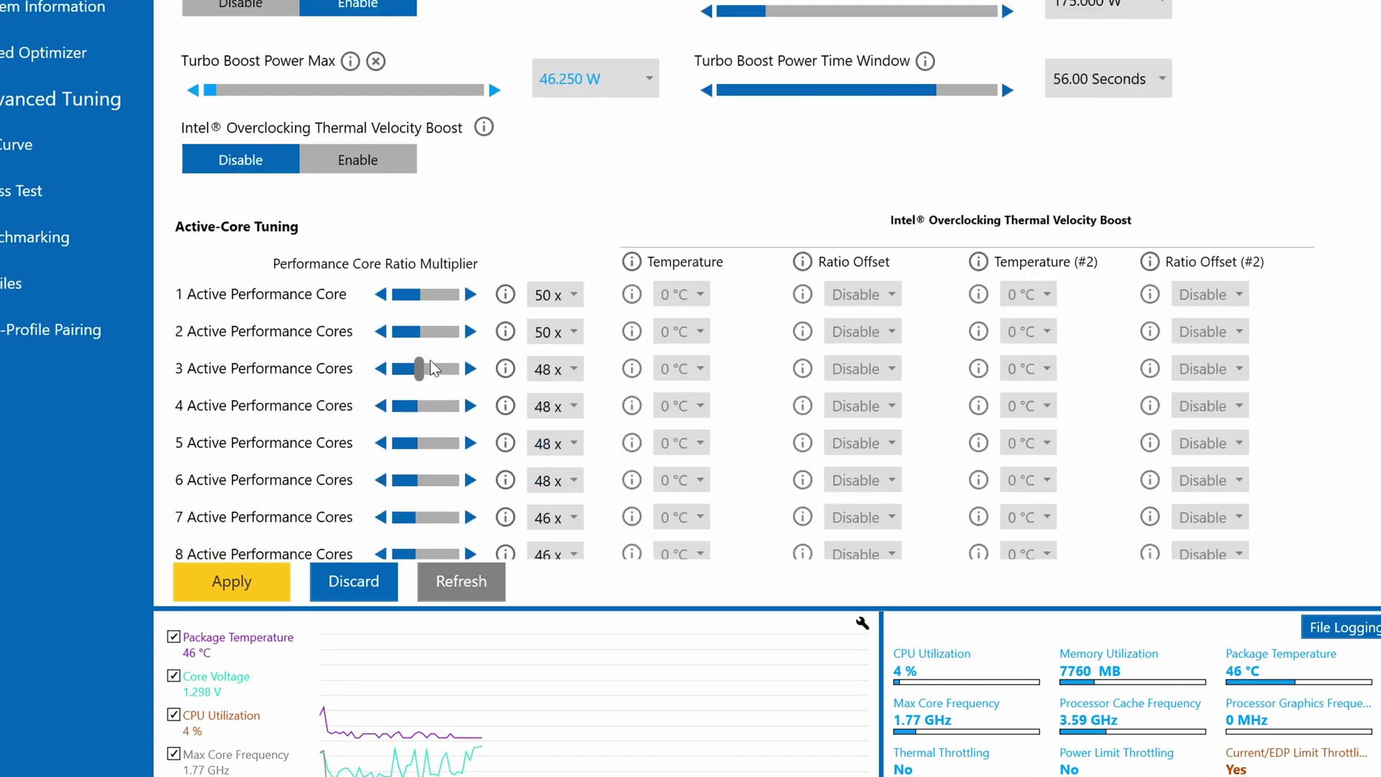
scroll(430, 361, down, 6)
scroll(430, 360, up, 6)
scroll(430, 361, down, 2)
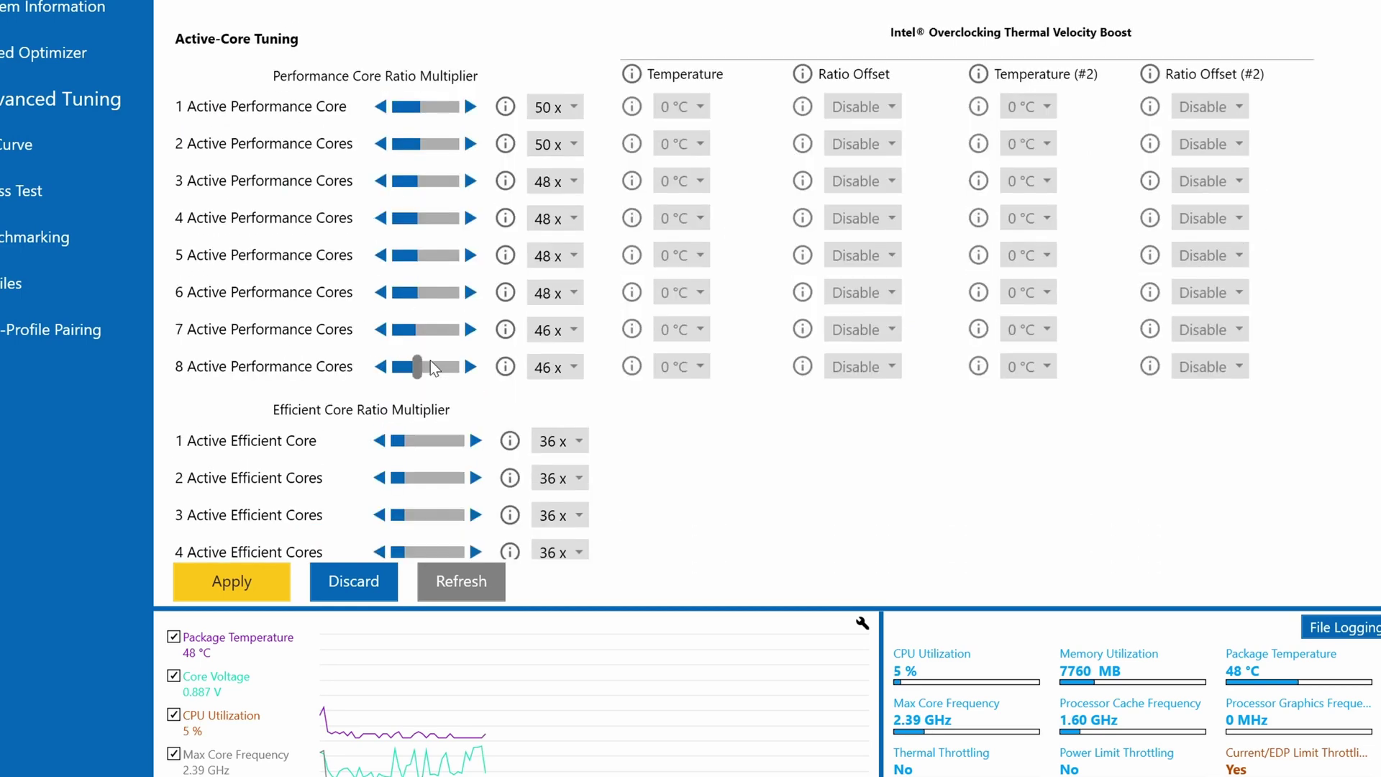
click(380, 367)
click(380, 367)
click(380, 367)
click(380, 367)
click(380, 367)
click(380, 367)
click(380, 367)
click(380, 367)
click(380, 367)
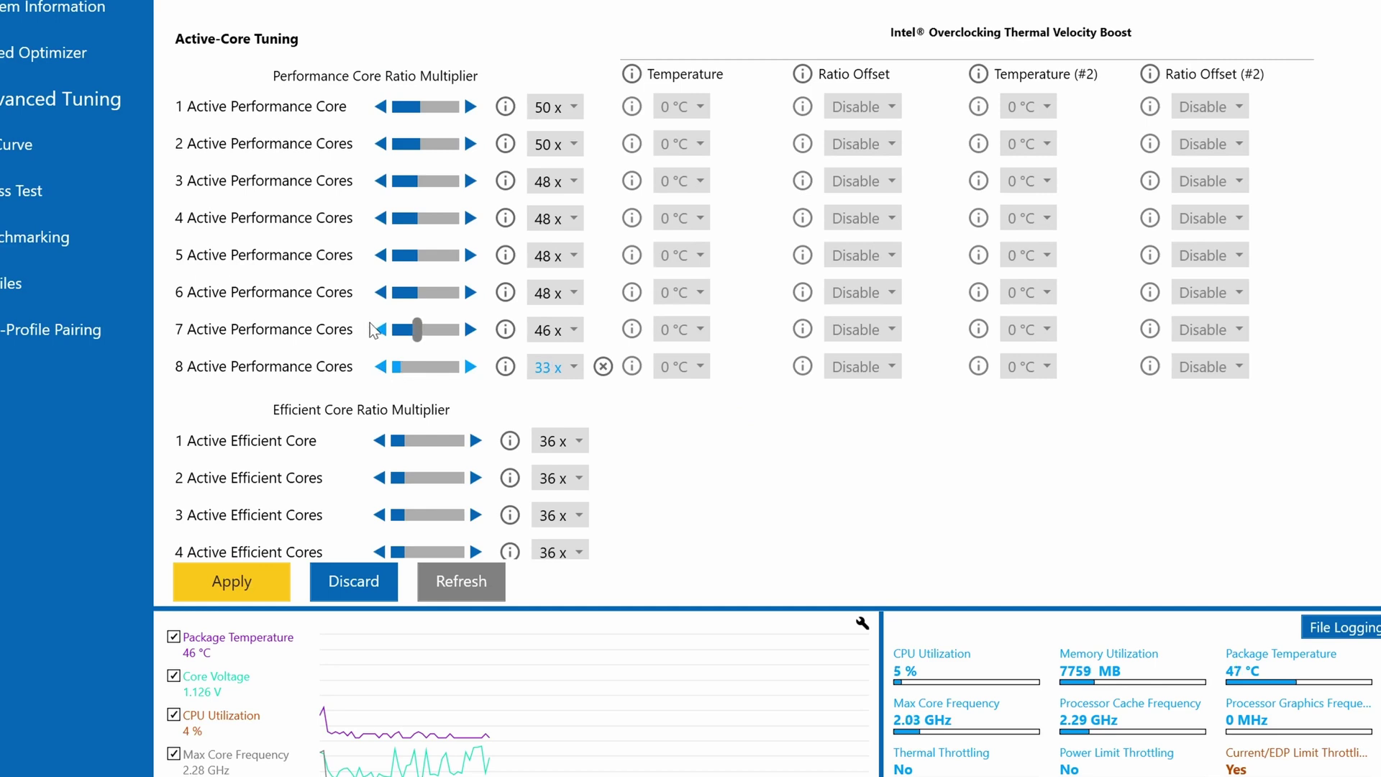
Lower the Performance Core ratio multipliers for 1 through 8 active cores to 30 x.
scroll(388, 338, down, 1)
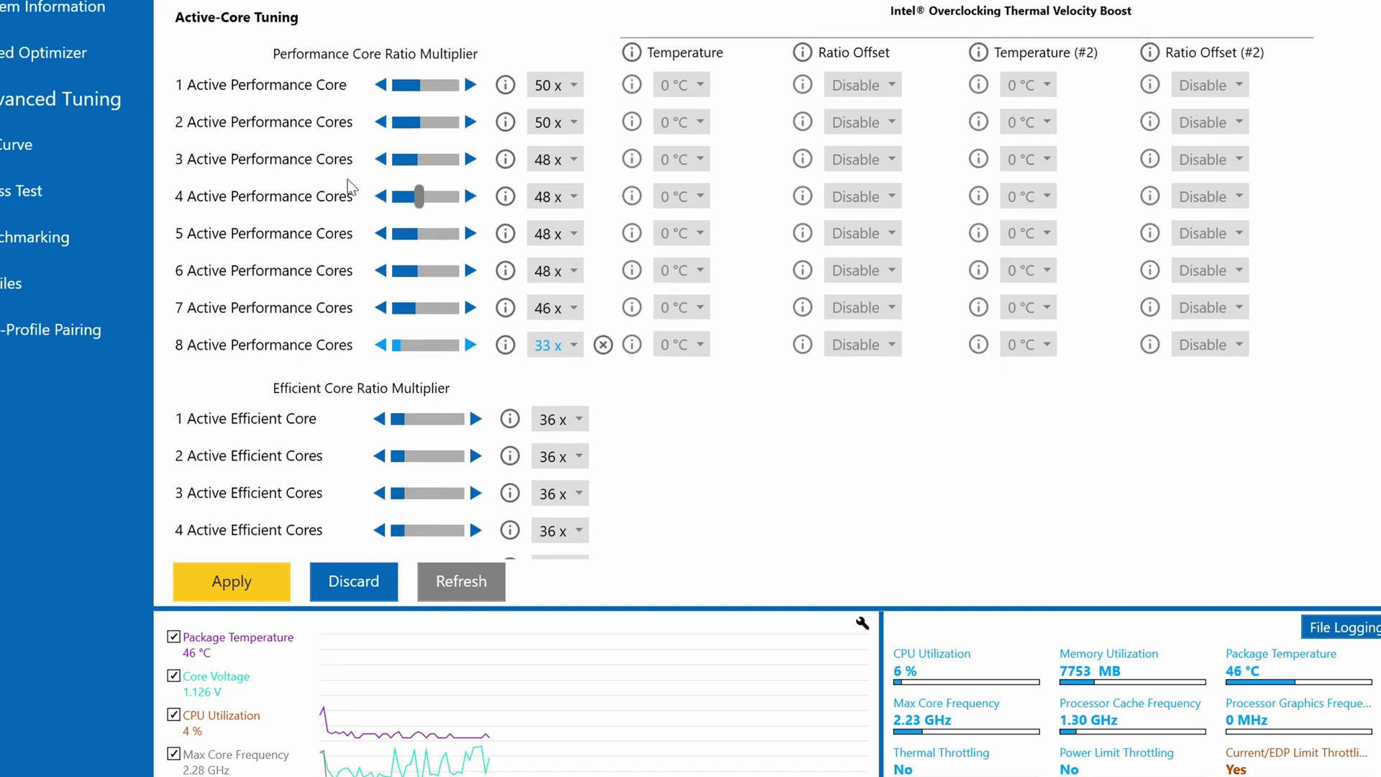
click(380, 85)
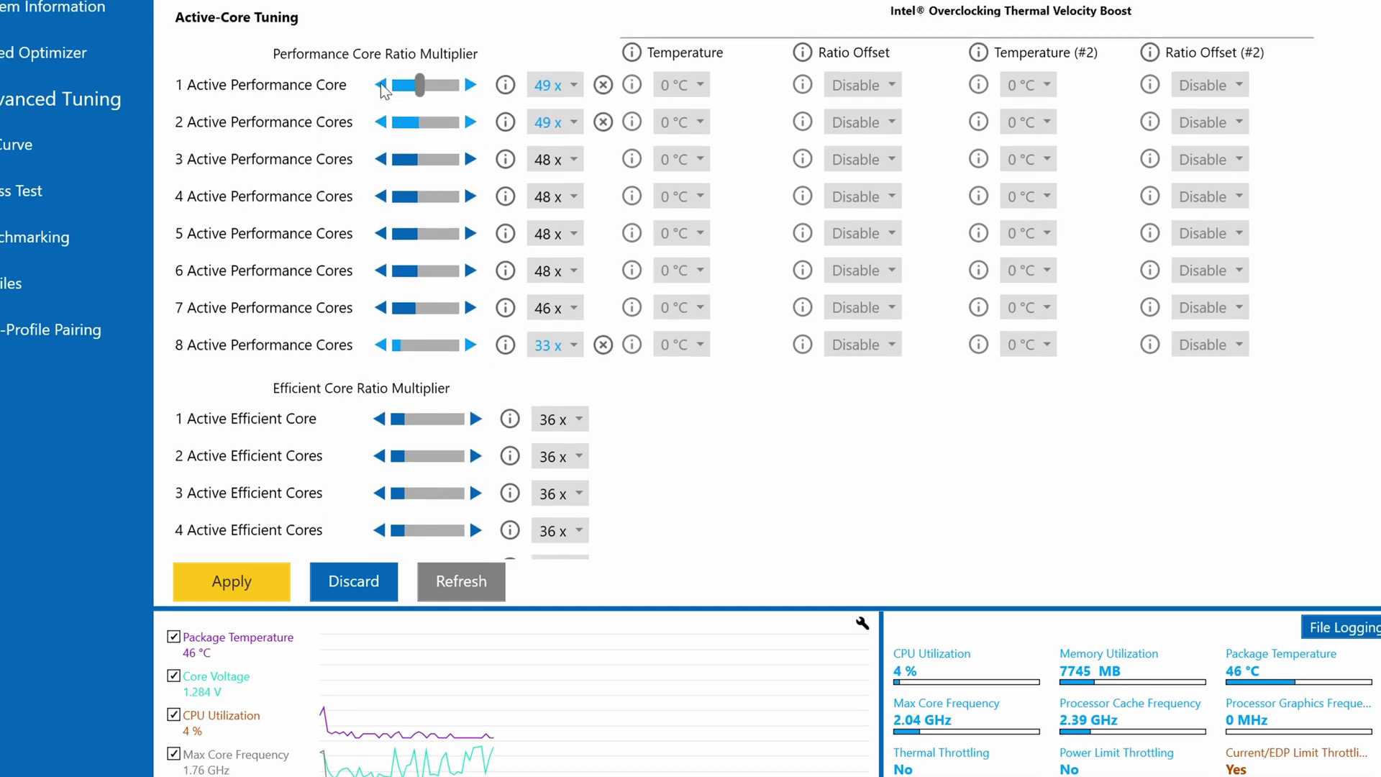
click(380, 84)
click(380, 84)
click(380, 84)
click(380, 84)
click(381, 84)
click(381, 84)
click(381, 85)
click(381, 84)
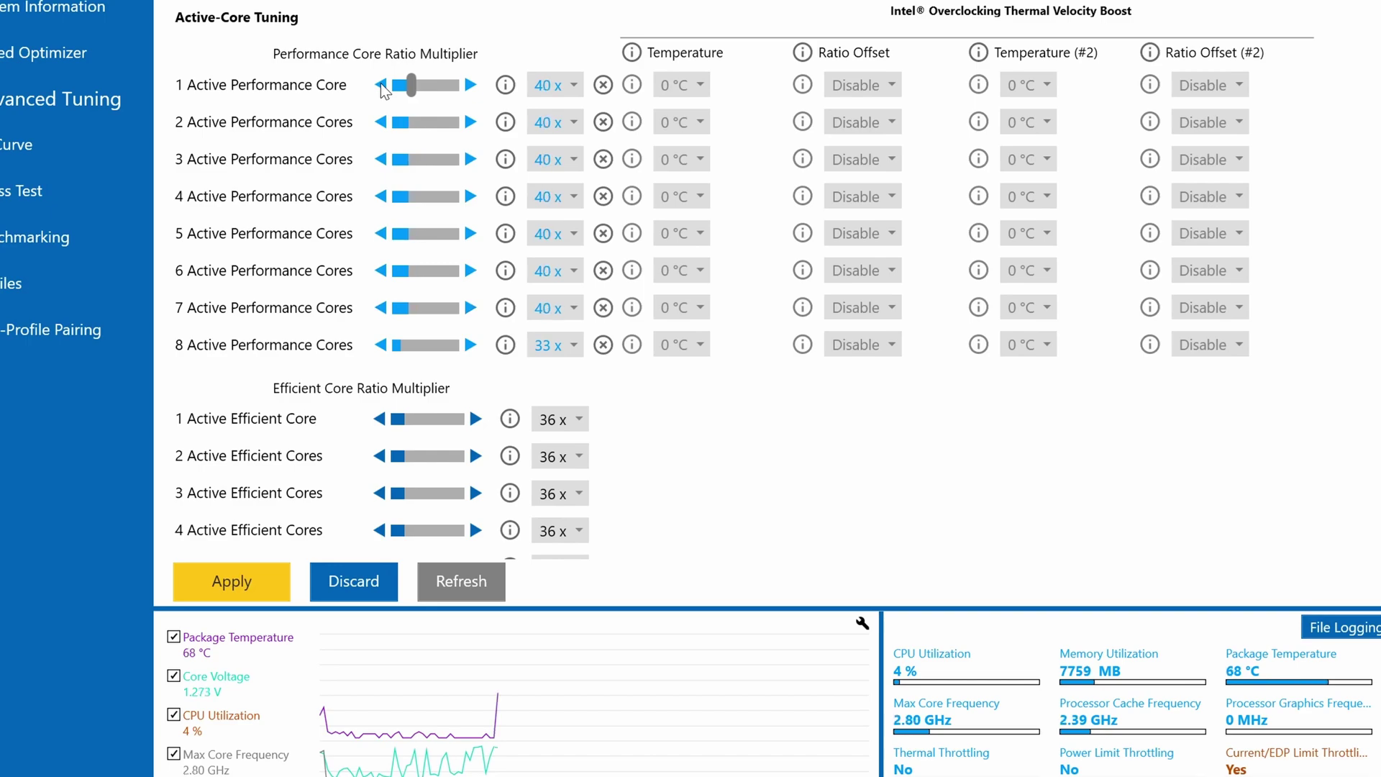
click(380, 84)
click(381, 84)
click(380, 84)
click(381, 85)
click(381, 84)
click(380, 85)
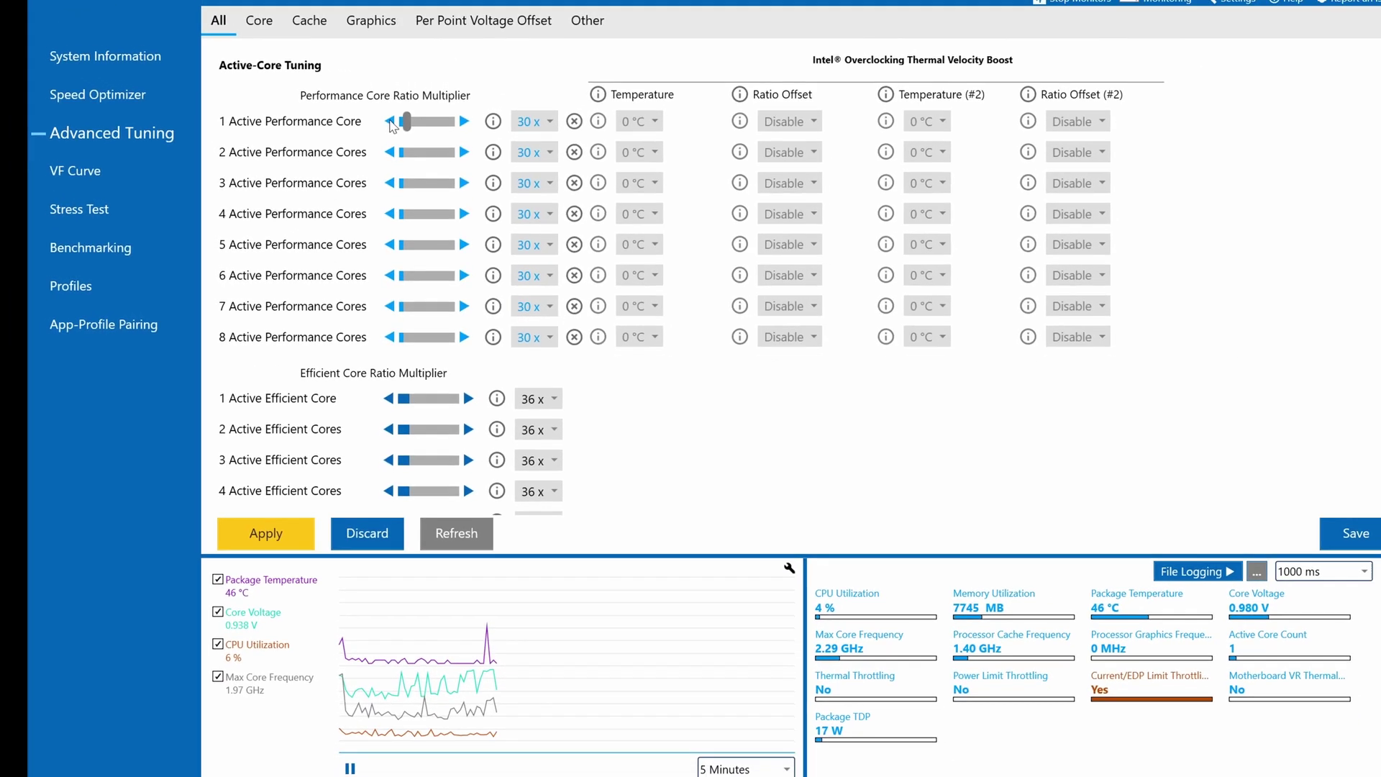
click(381, 84)
click(380, 84)
click(381, 84)
click(380, 84)
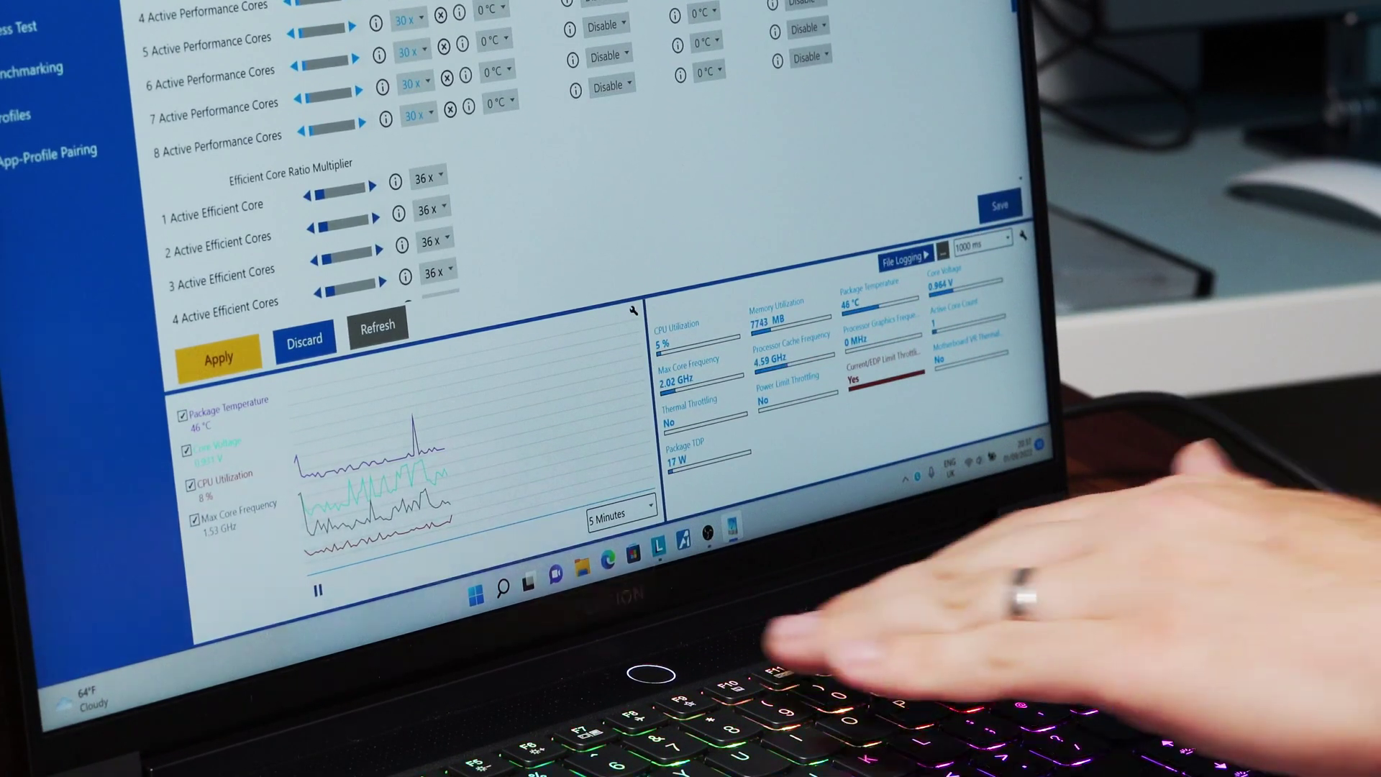
Switch the laptop's thermal mode to Quiet and bring up the Legion dashboard in Lenovo Vantage.
key(q)
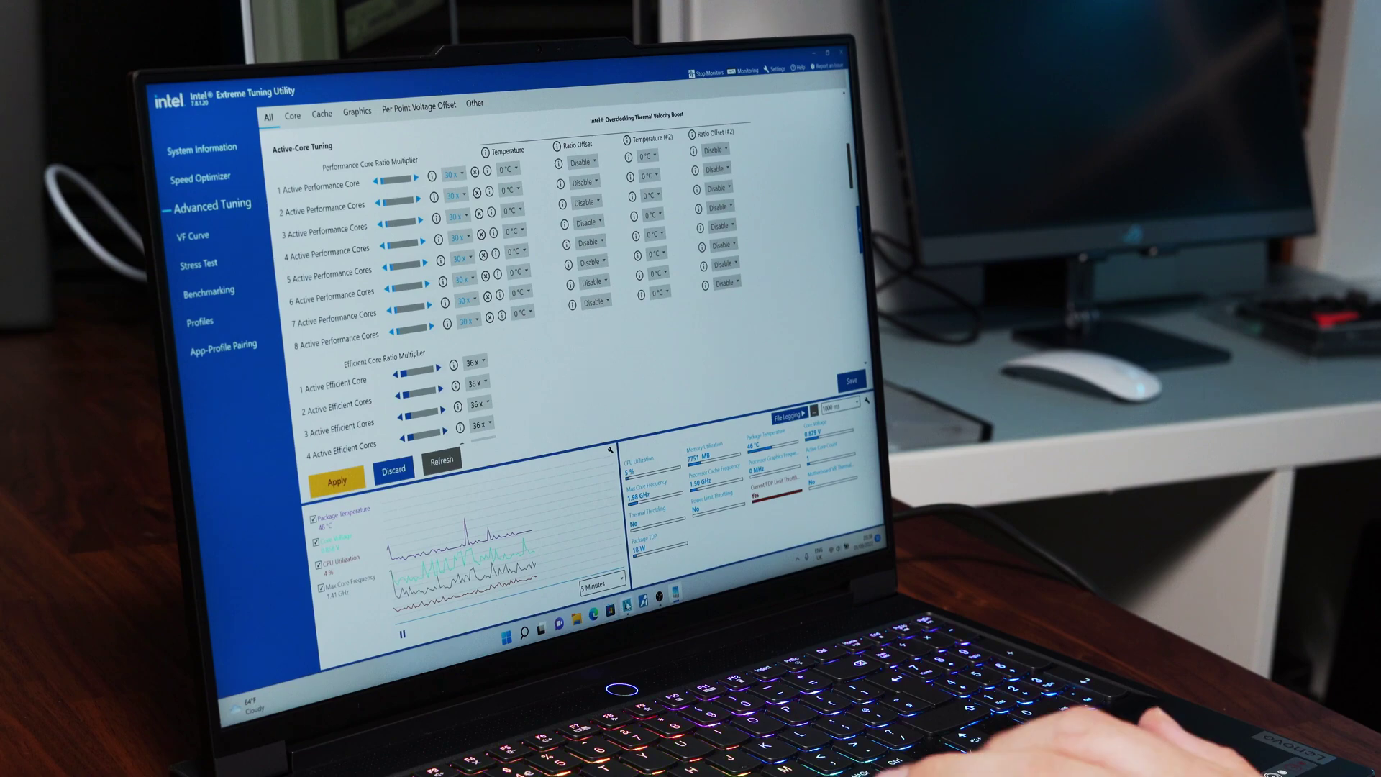
click(627, 606)
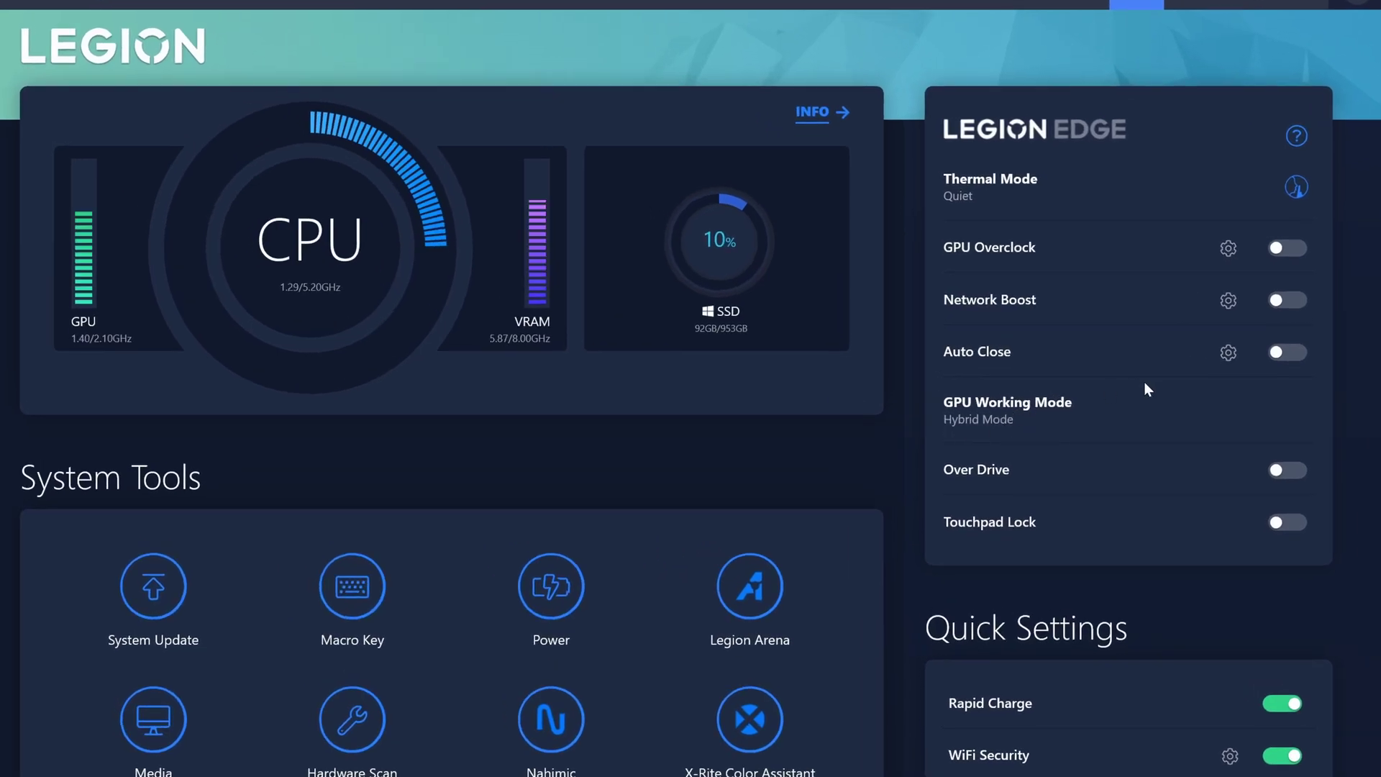
Check the GPU Overclock availability note and enable Over Drive in the Legion Edge settings.
mouse_move(1068, 231)
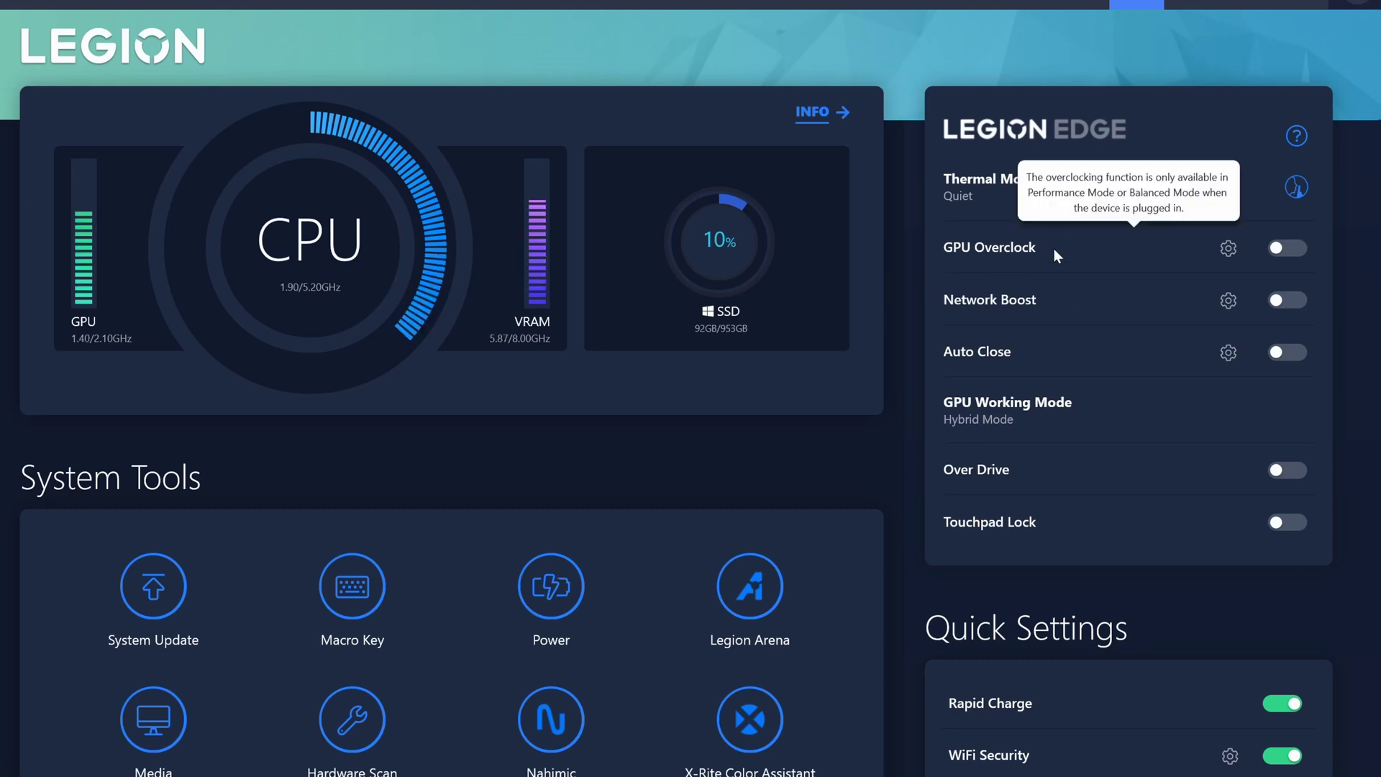
scroll(1087, 389, down, 3)
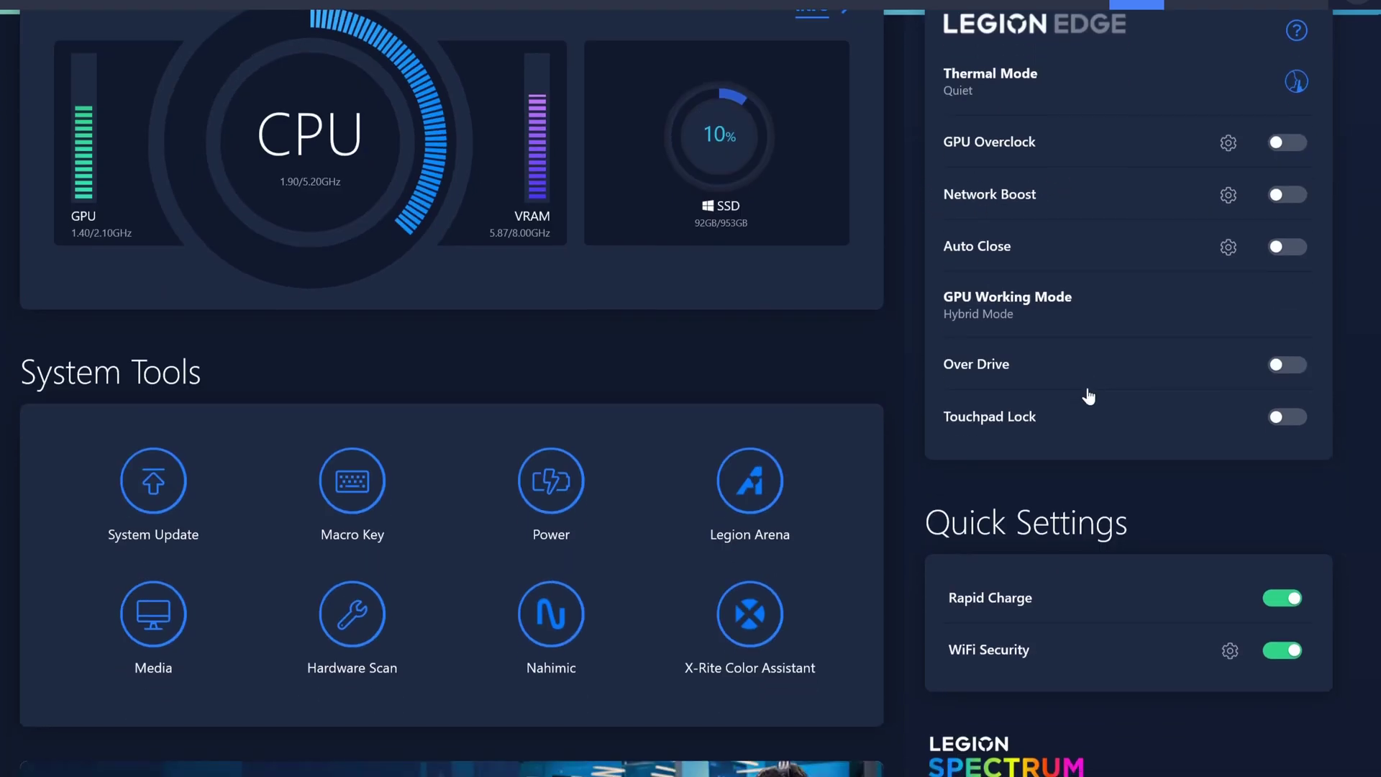
click(1290, 366)
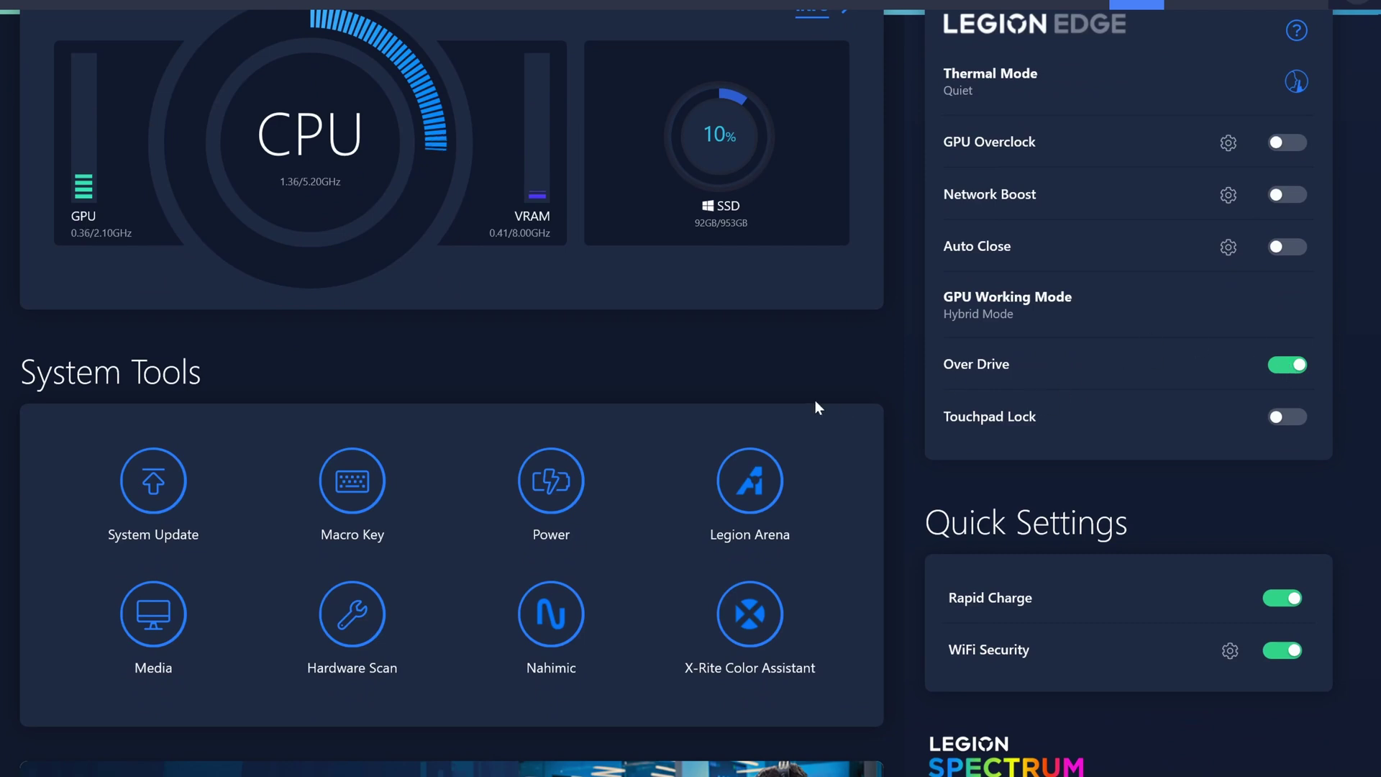
Try Legion Spectrum keyboard lighting profiles 2 and 3, and leave profile 2 selected.
scroll(974, 360, down, 6)
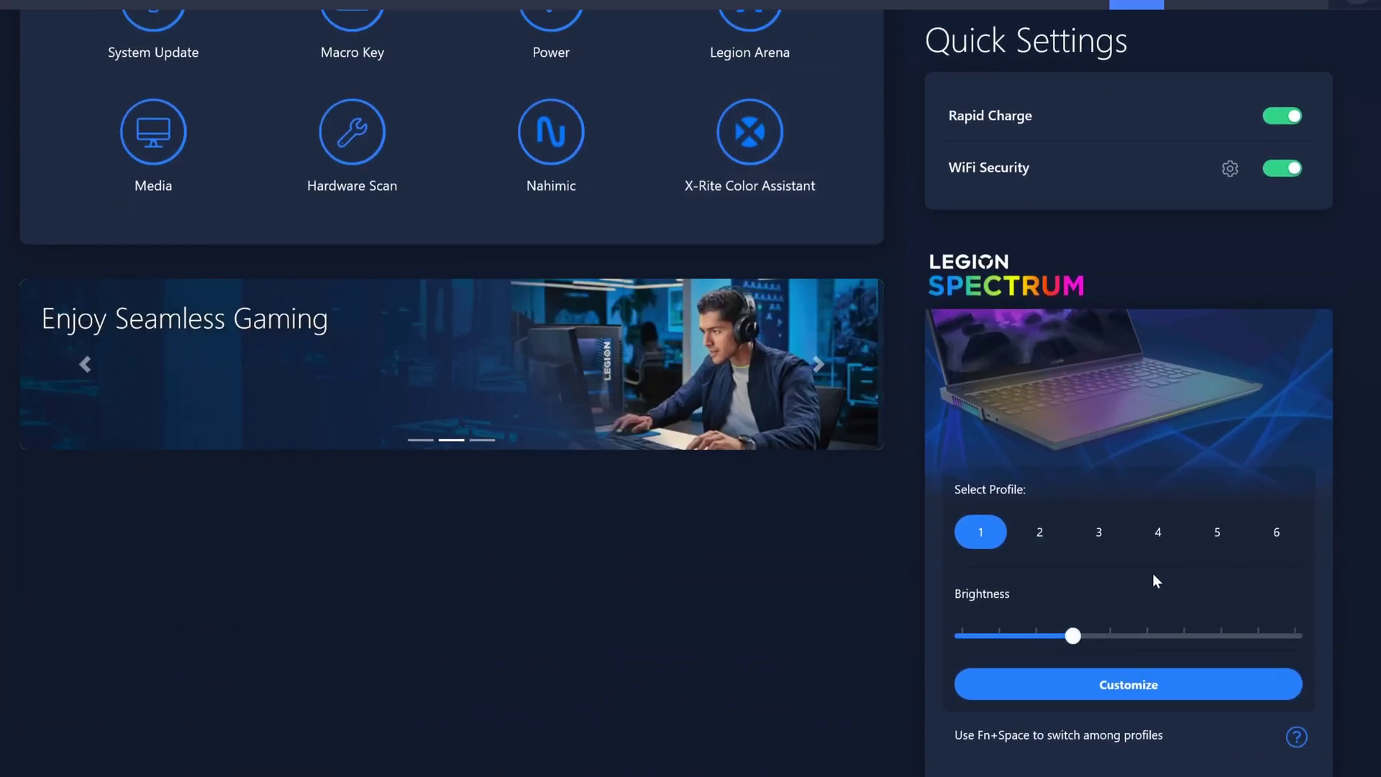
click(1063, 532)
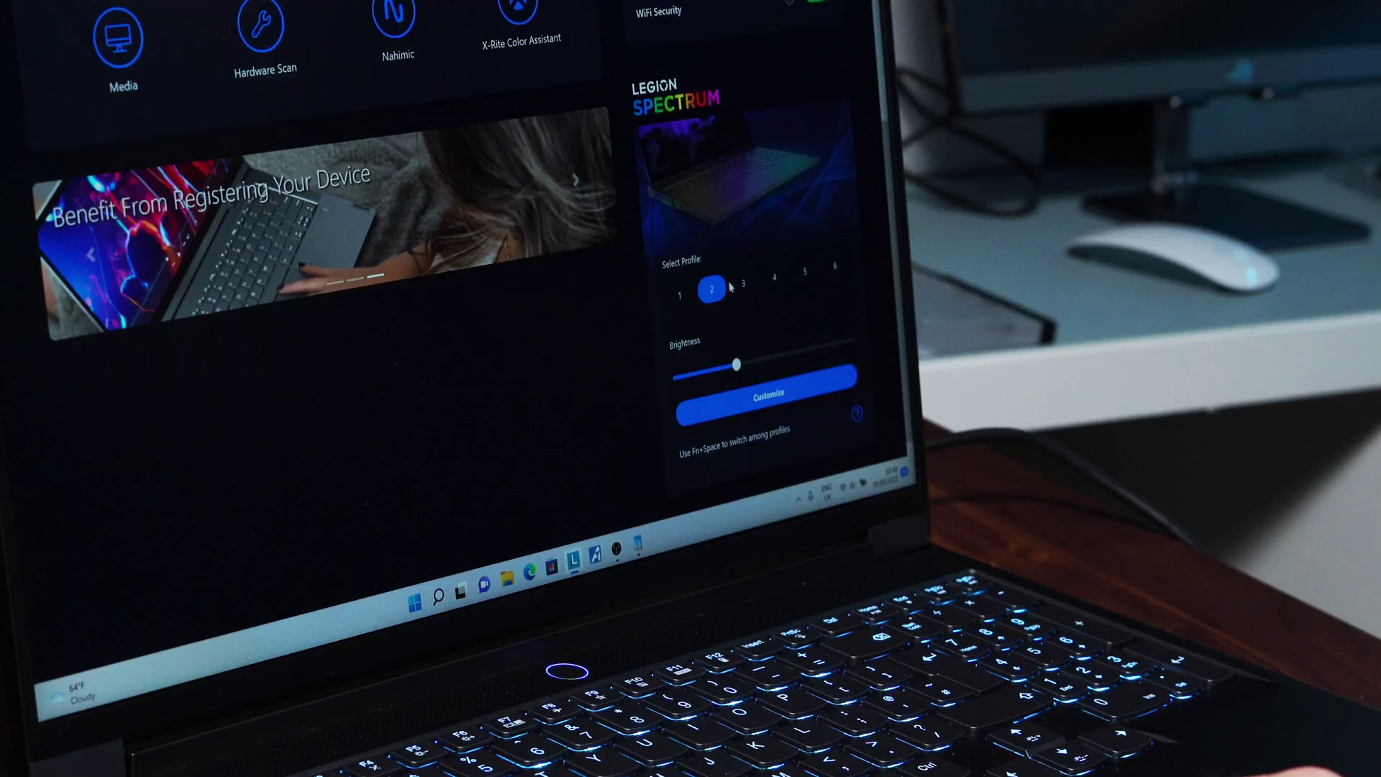
click(1098, 532)
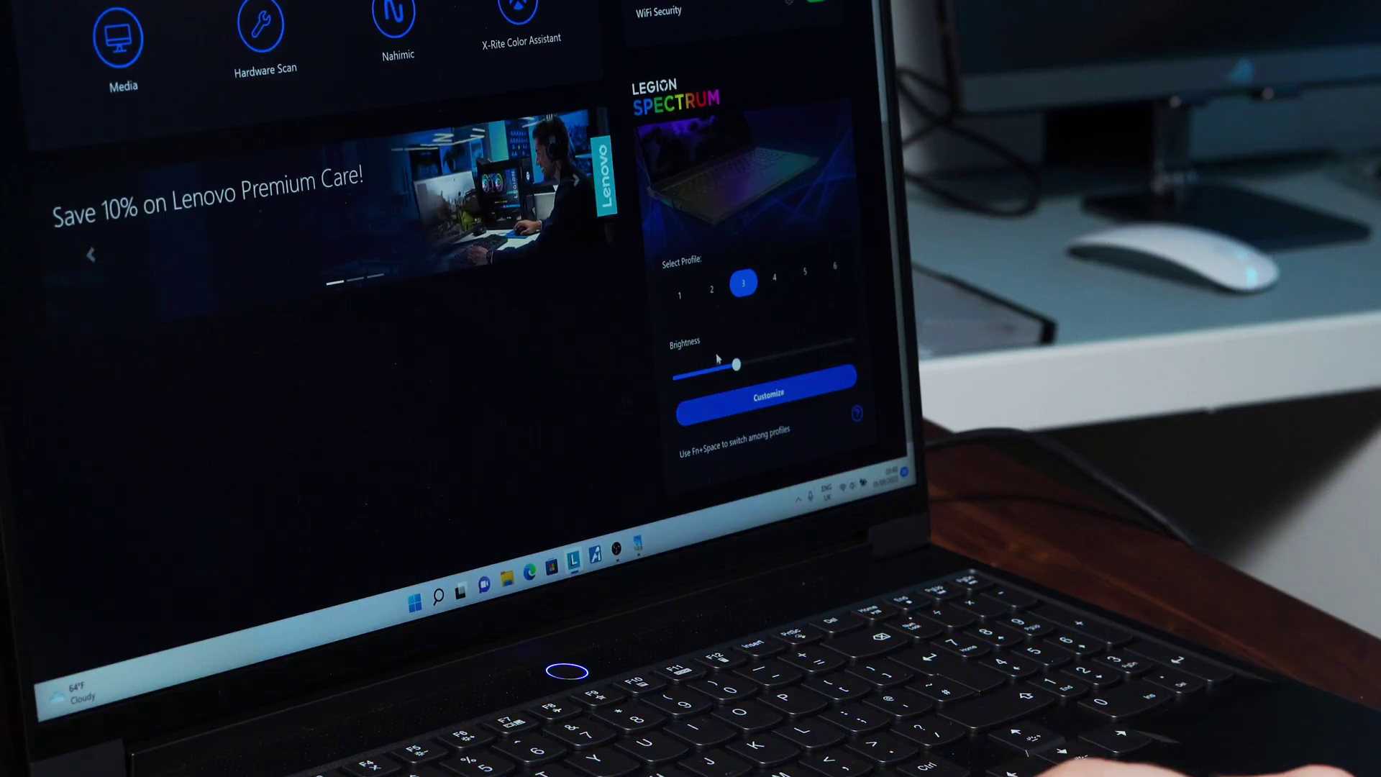
click(708, 292)
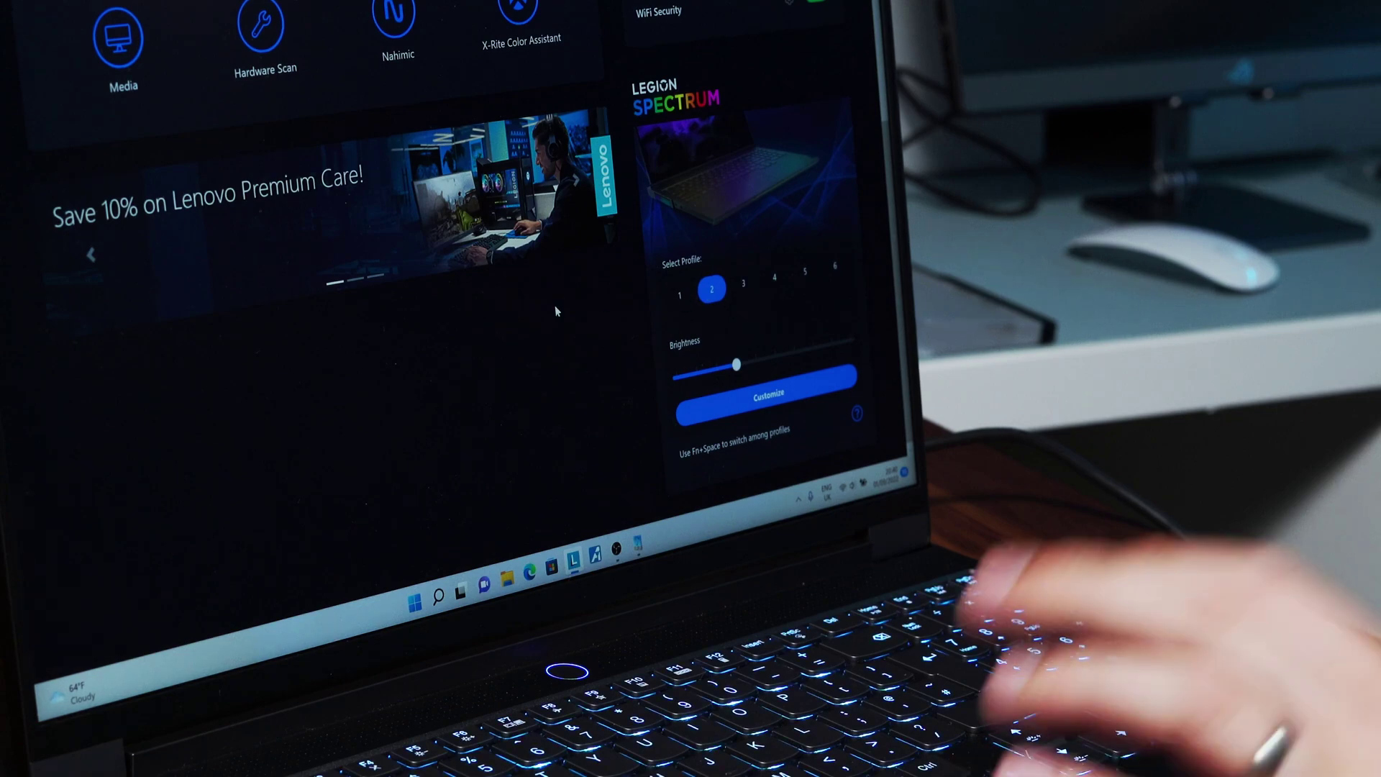